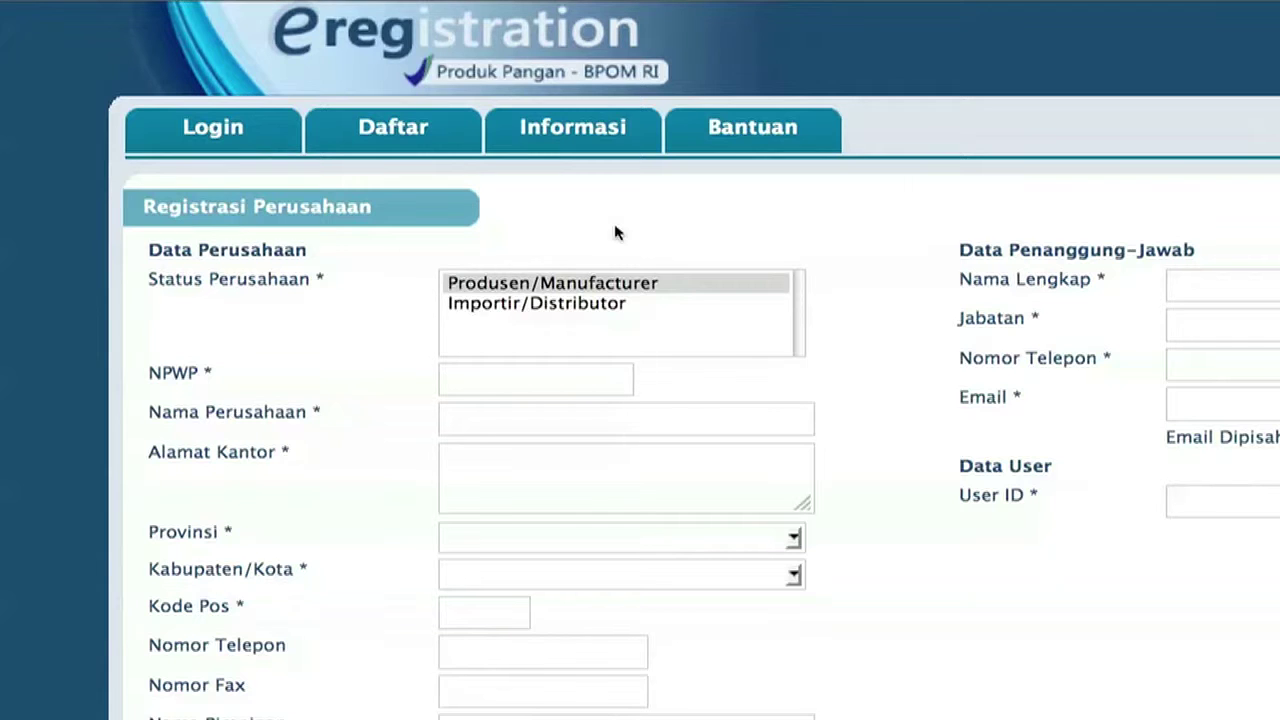
Set the company status to Produsen/Manufacturer.
left_click(655, 287)
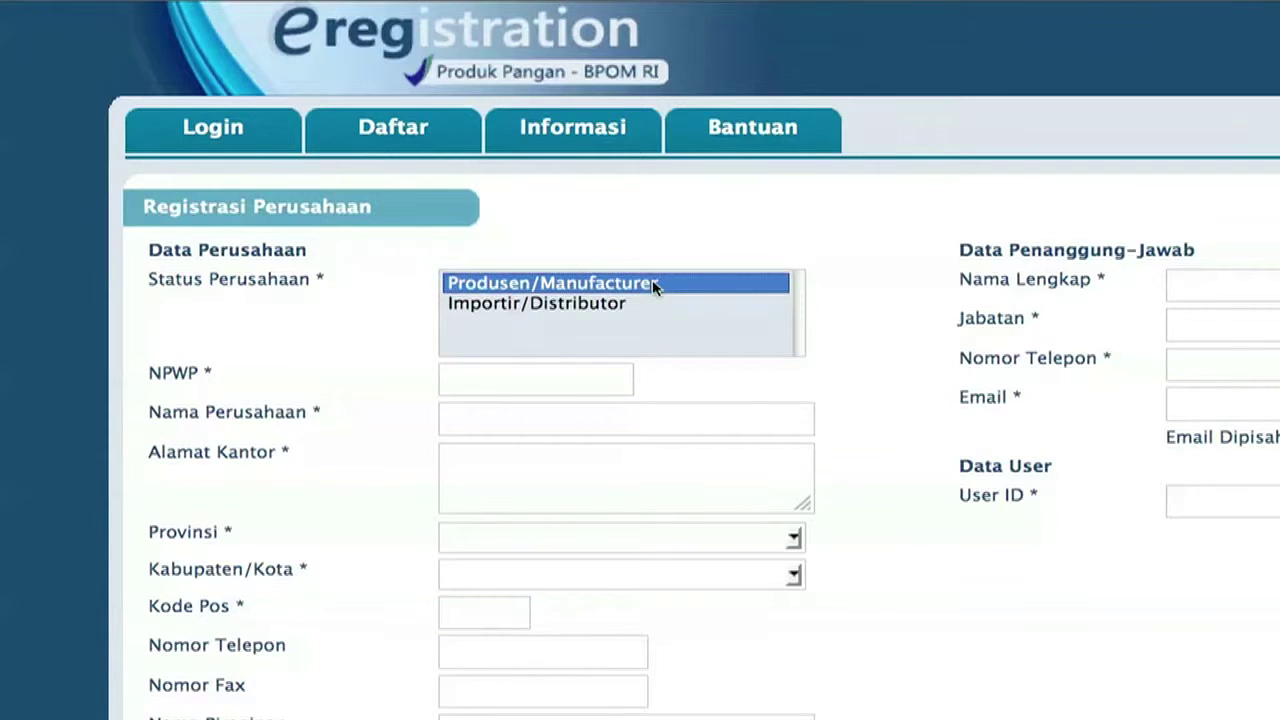
left_click(628, 303)
left_click(623, 283)
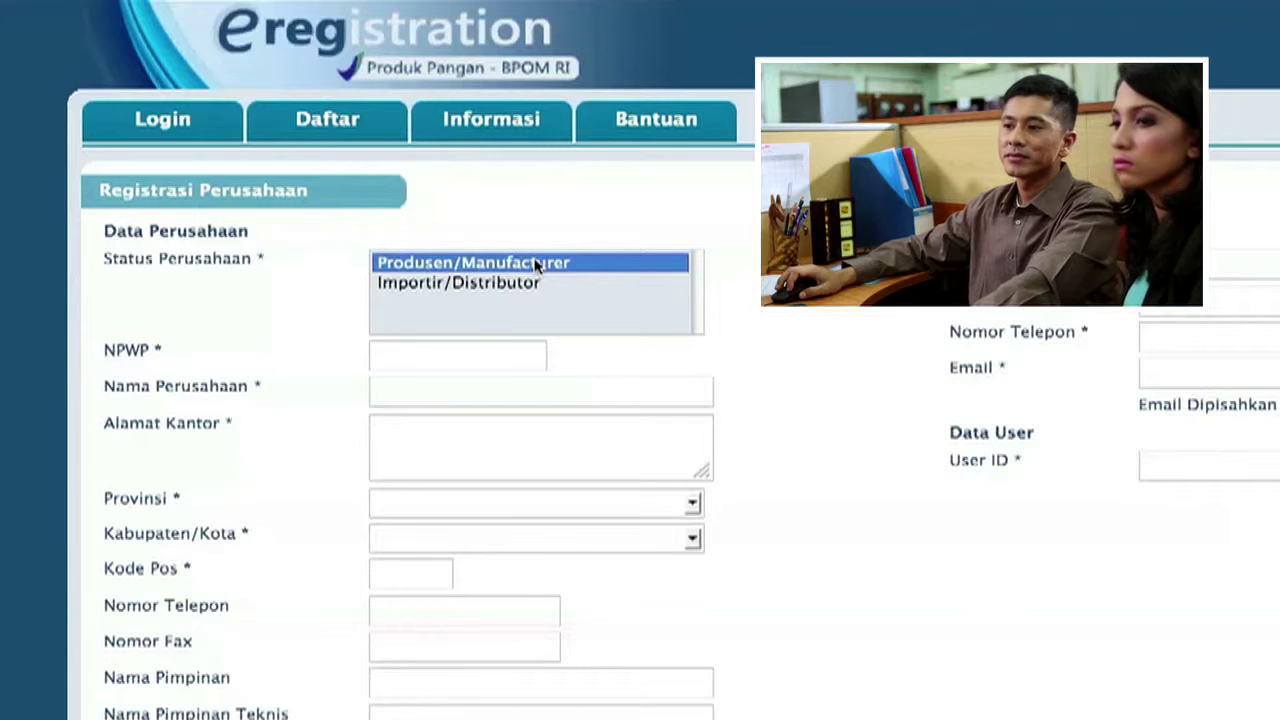
left_click(540, 285)
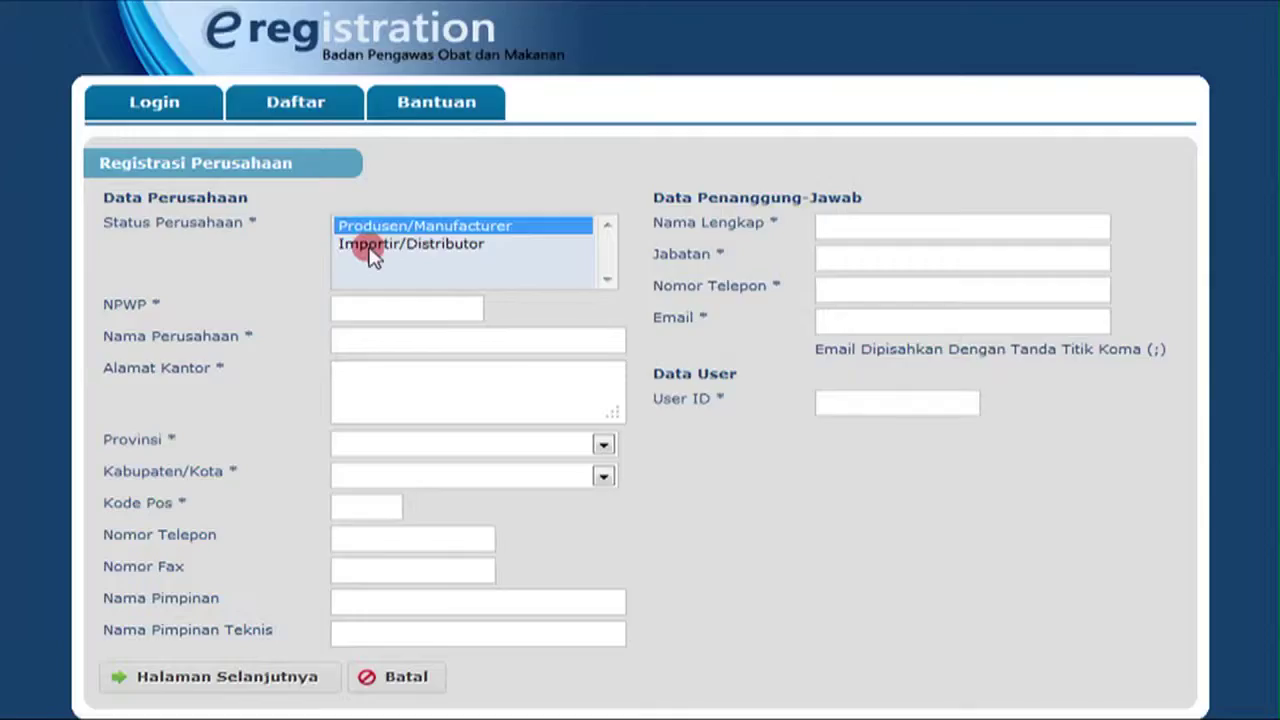
left_click(372, 250)
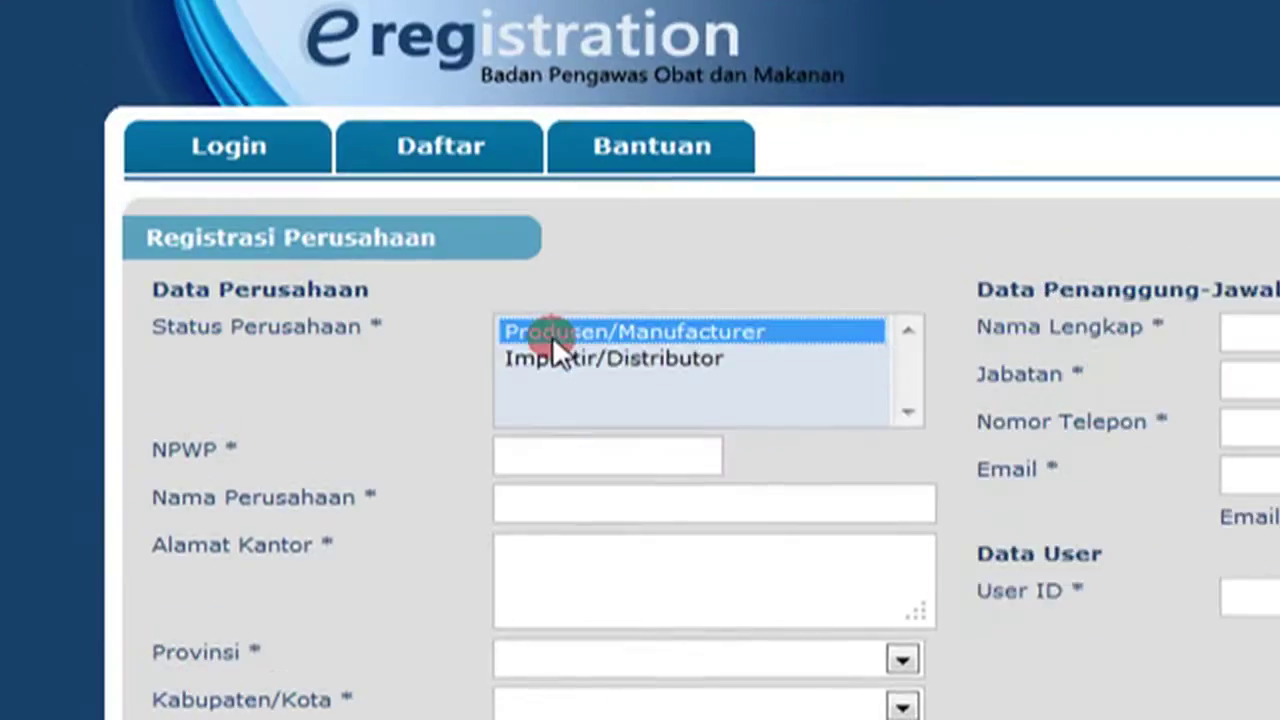
left_click(378, 238, "ctrl")
left_click(551, 354, "ctrl")
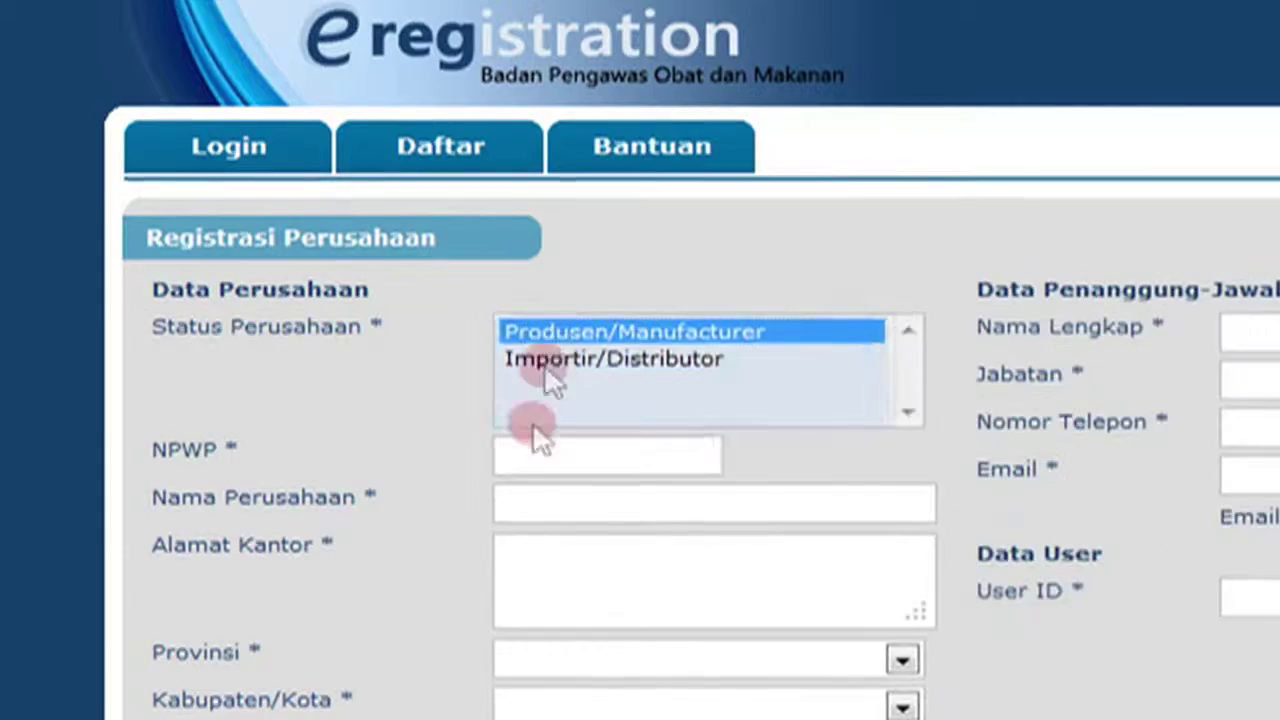
Enter the NPWP tax number, company name PT UJICOBA INDONESIA and the street address.
left_click(529, 455)
type("000000000000009")
key("Tab")
type("PT UJICOBA INDONESIA")
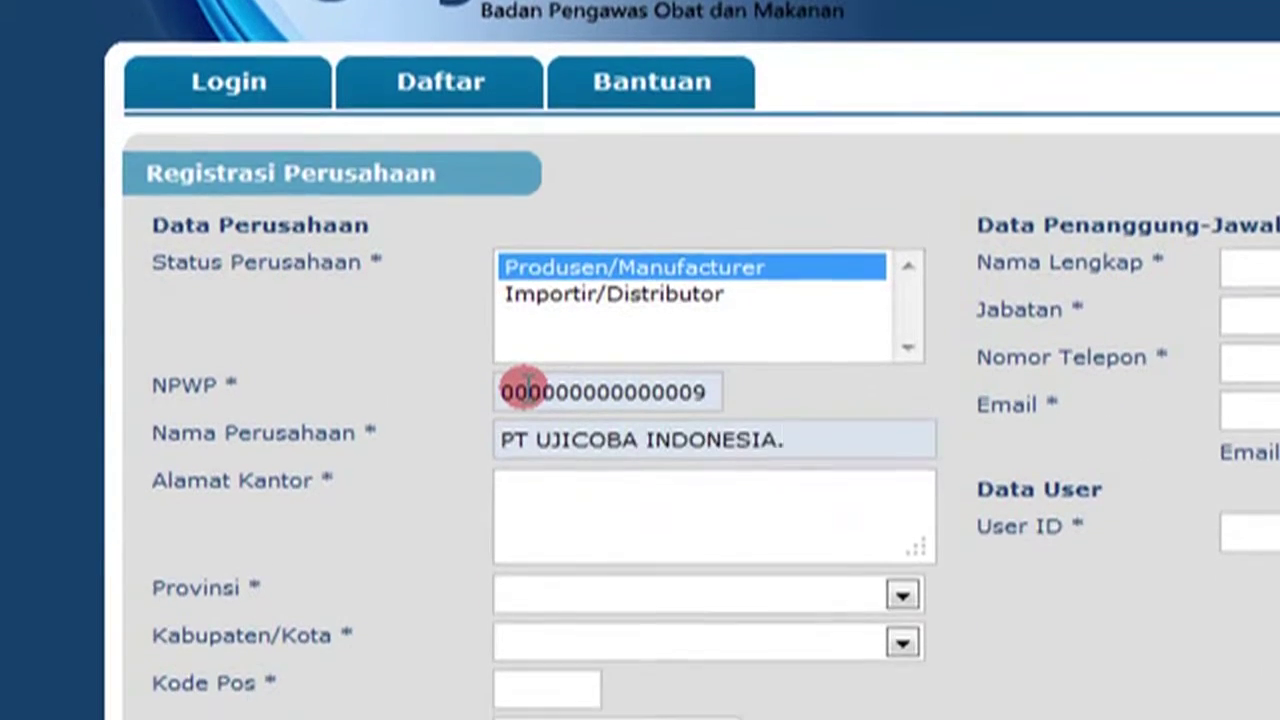
key("Tab")
Set province DKI Jakarta and city Kota Jakarta Utara, then enter the postcode, phone and fax.
left_click(612, 536)
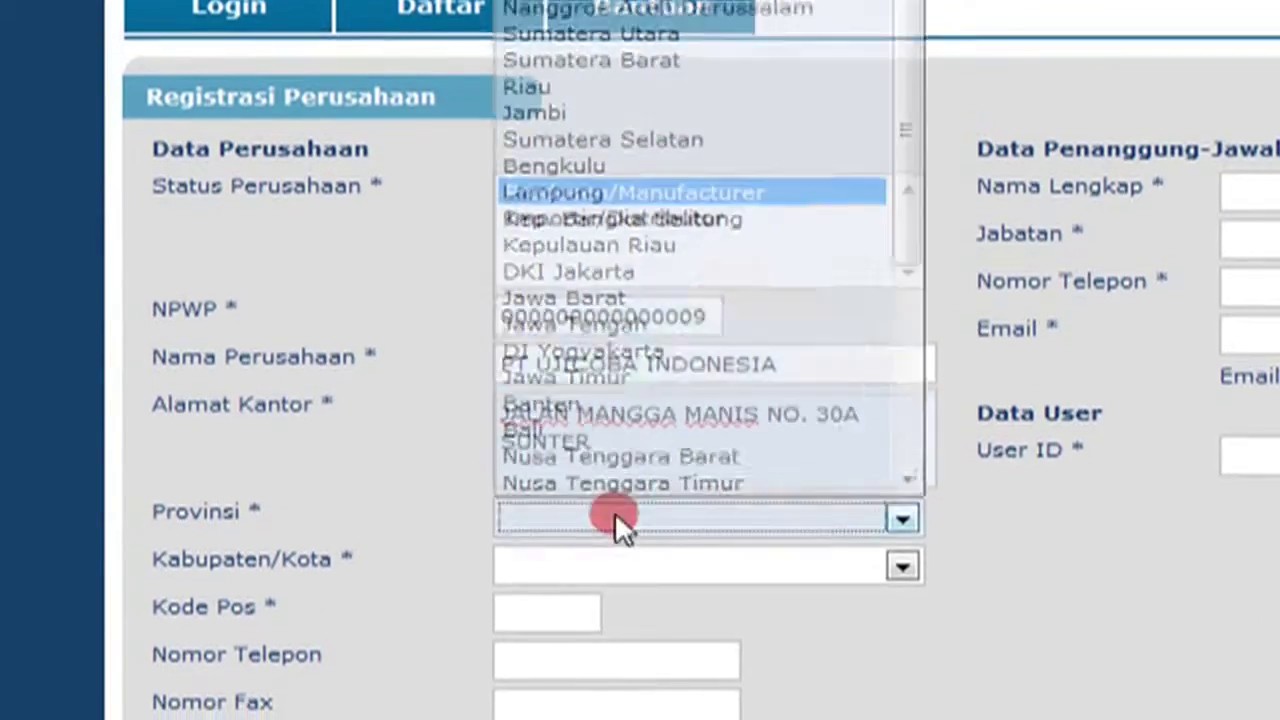
left_click(580, 292)
left_click(798, 584)
left_click(640, 716)
key("Tab")
type("14350")
key("Tab")
key("Tab")
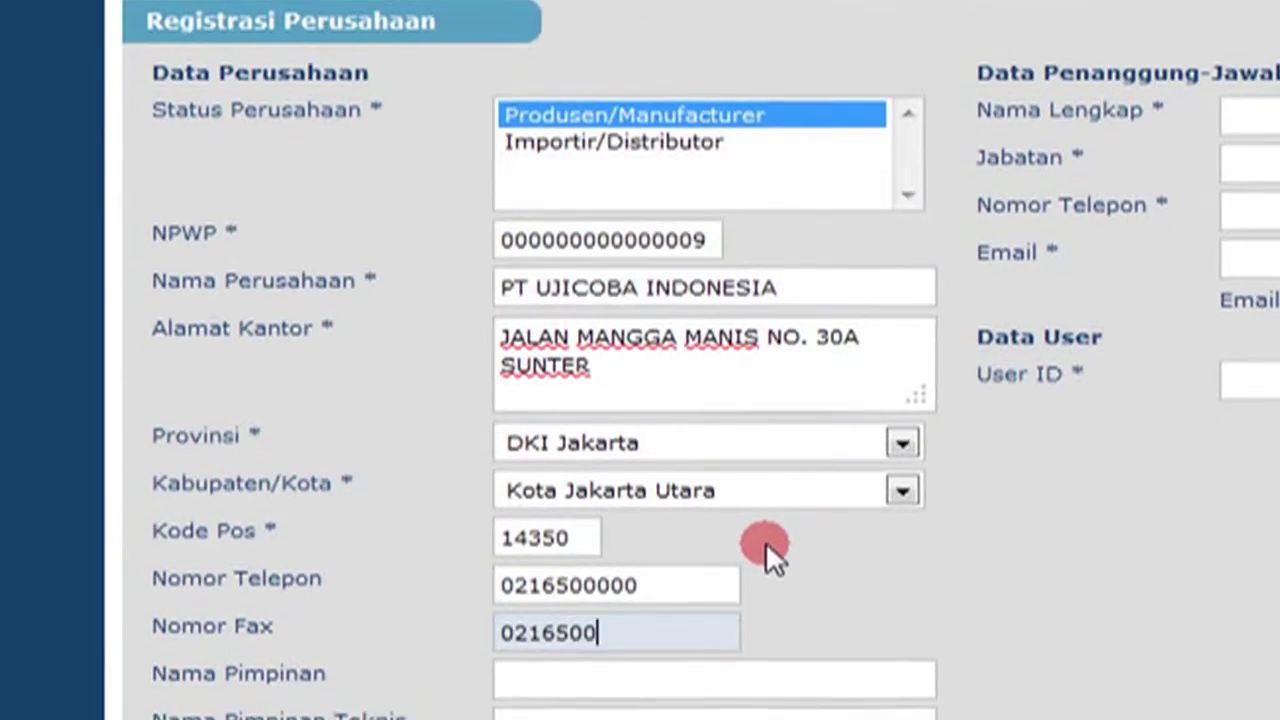
Enter both leaders' names, a MANAGER contact with phone and e-mails, and the User ID.
key("Tab")
type("ANDY F")
key("Tab")
type("DONI D")
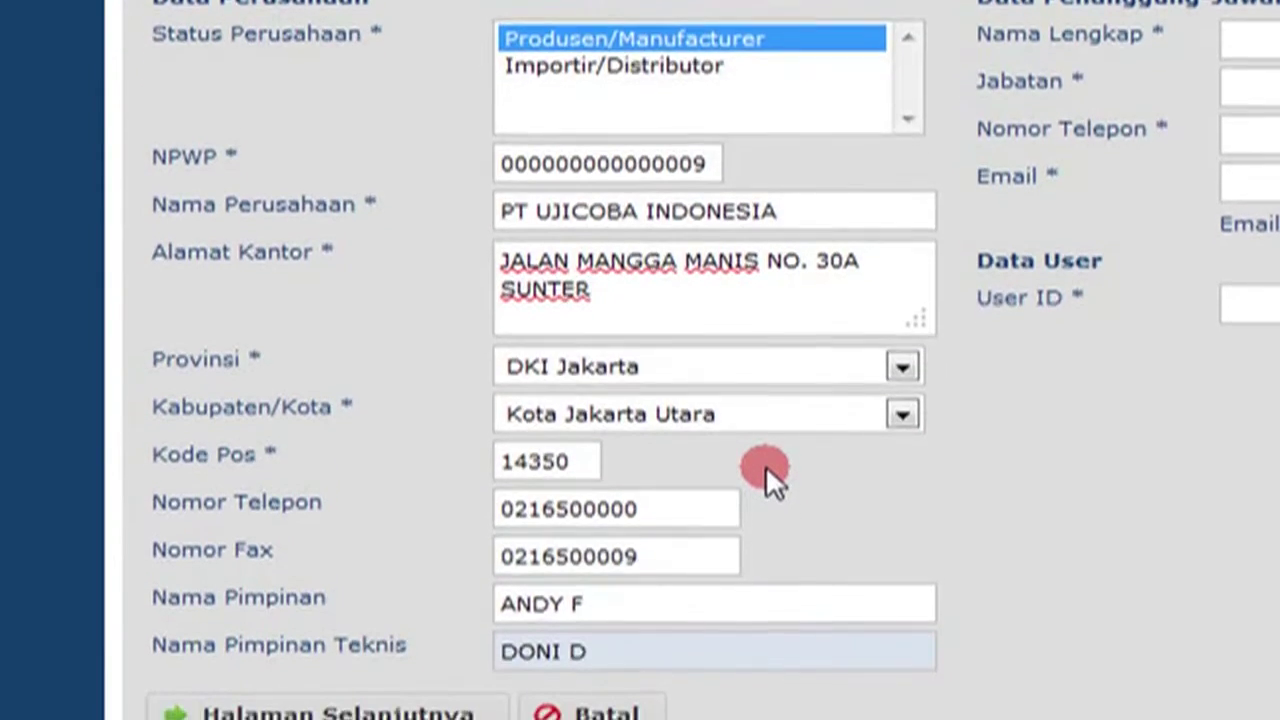
type("SUSAN A")
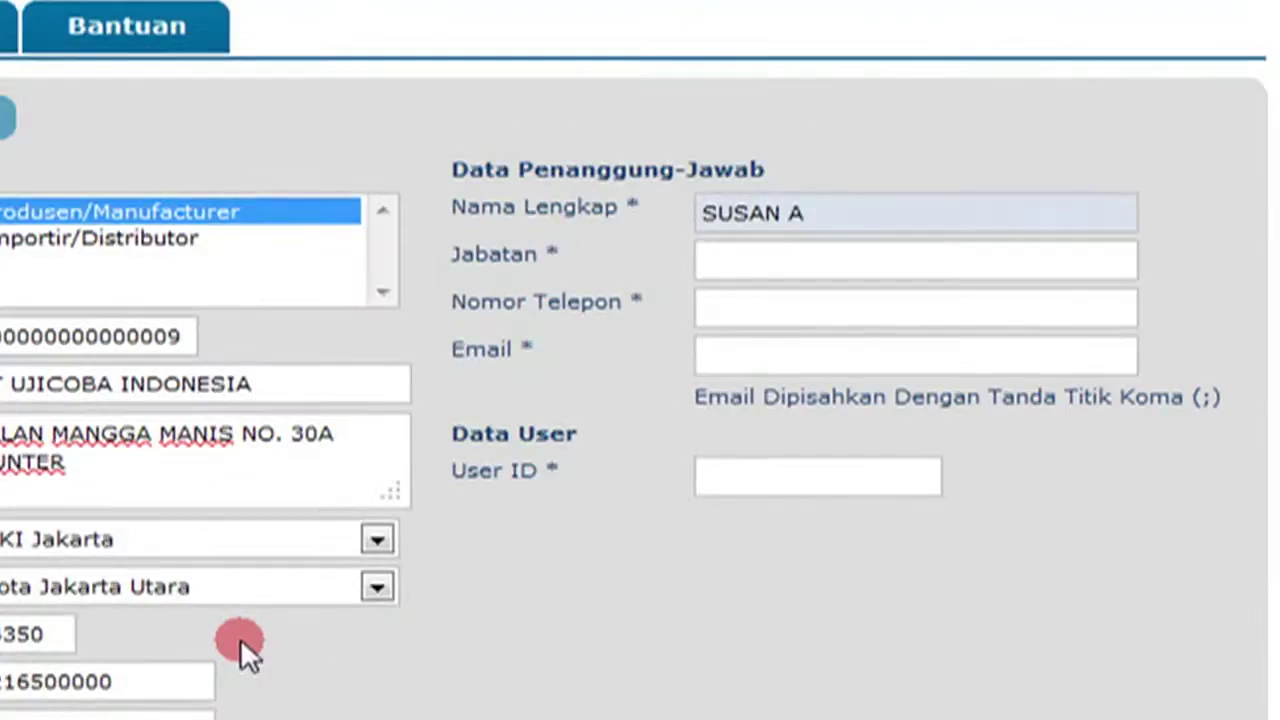
key("Tab")
type("MANAGER")
key("Tab")
type("081200000000")
key("Tab")
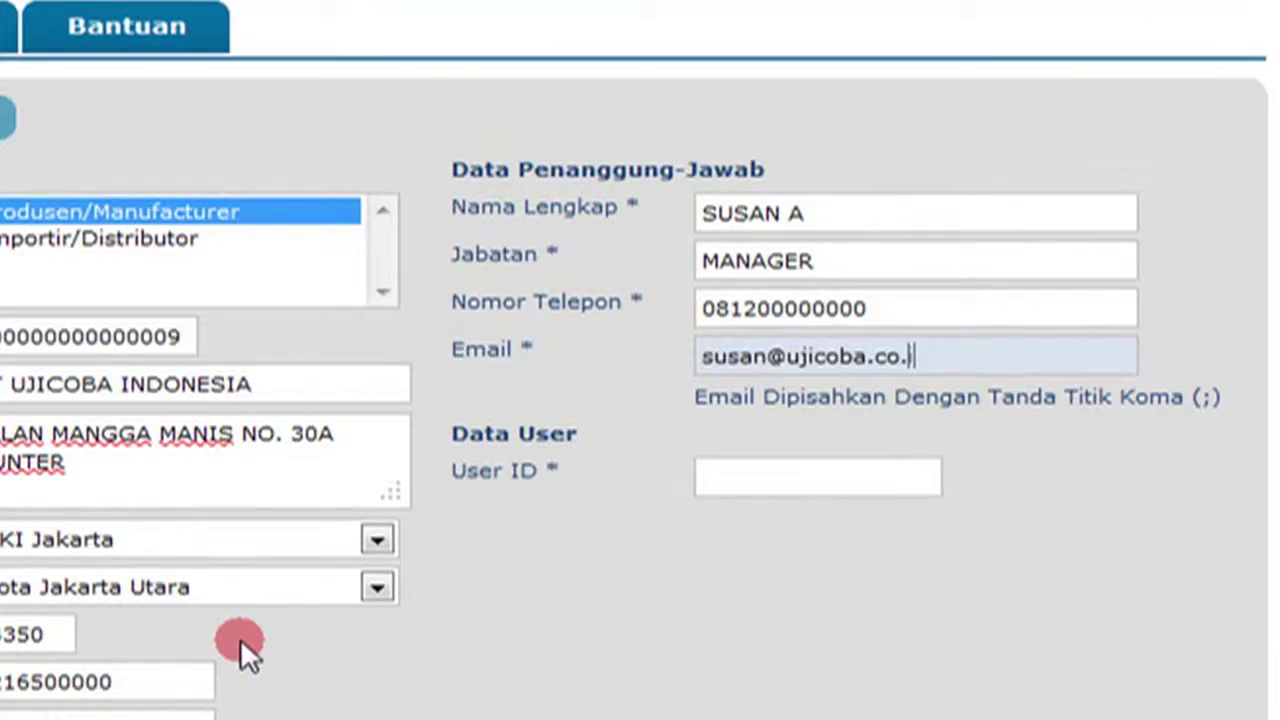
key("Tab")
type("ujicoba")
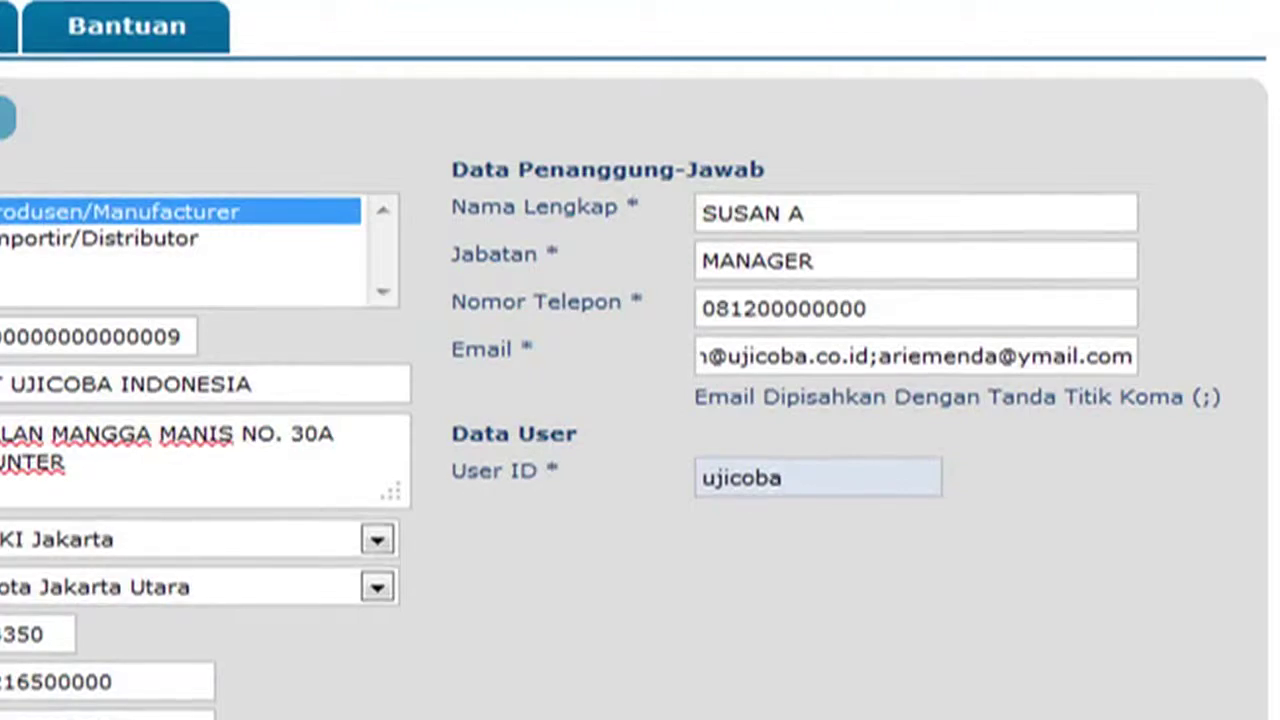
left_click(248, 668)
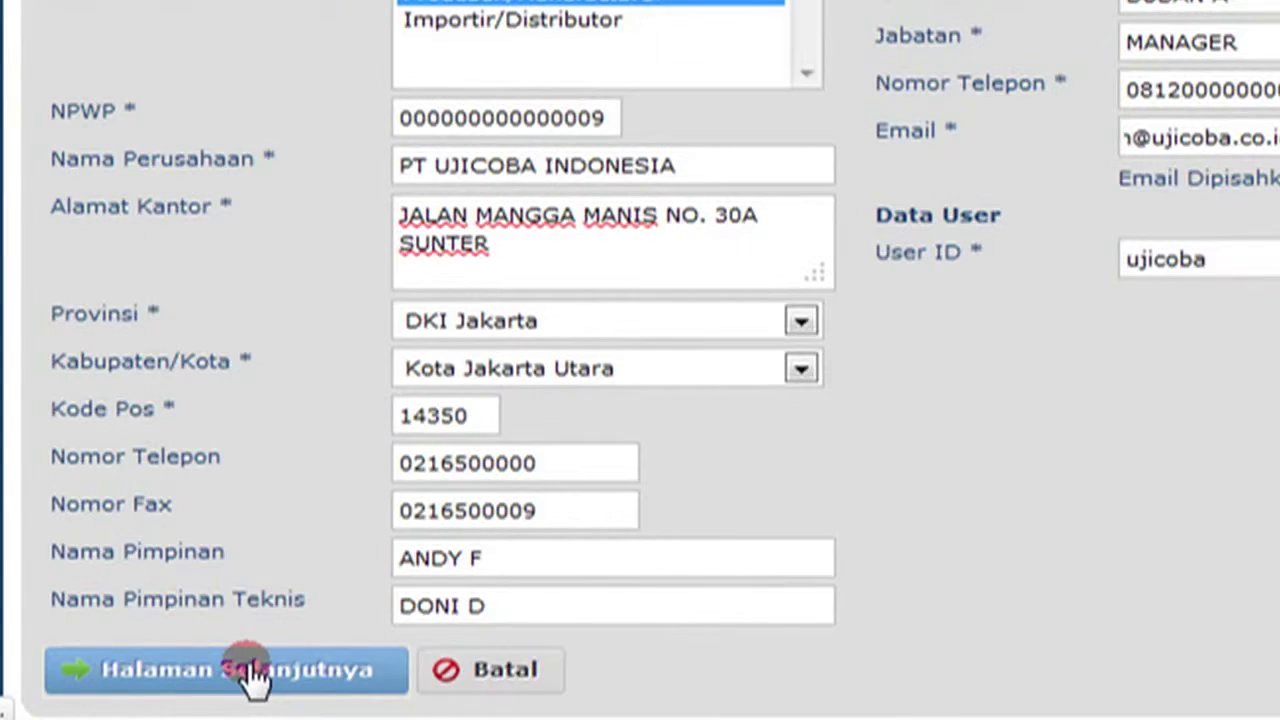
Add factory PABRIK UJICOBA RAYA in Jawa Timur, Kab. Gresik, with IUI date 01-02-2007.
left_click(508, 224)
type("PABRIK UJICOBA RAYA")
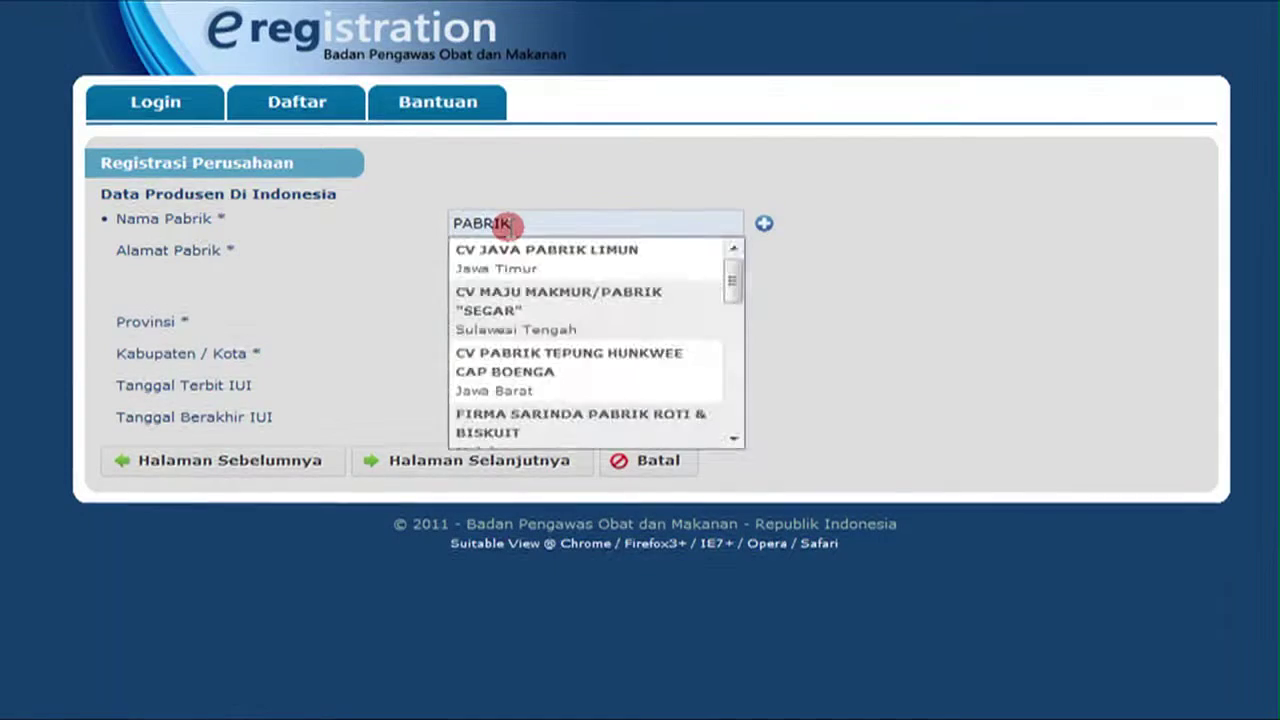
left_click(514, 257)
left_click(532, 327)
left_click(497, 615)
left_click(590, 358)
left_click(583, 482)
left_click(508, 391)
left_click(549, 424)
Add the second factory, PABRIK DUA KUDA, with its location, regency and issue date.
left_click(527, 457)
left_click(550, 468)
left_click(764, 224)
left_click(502, 620)
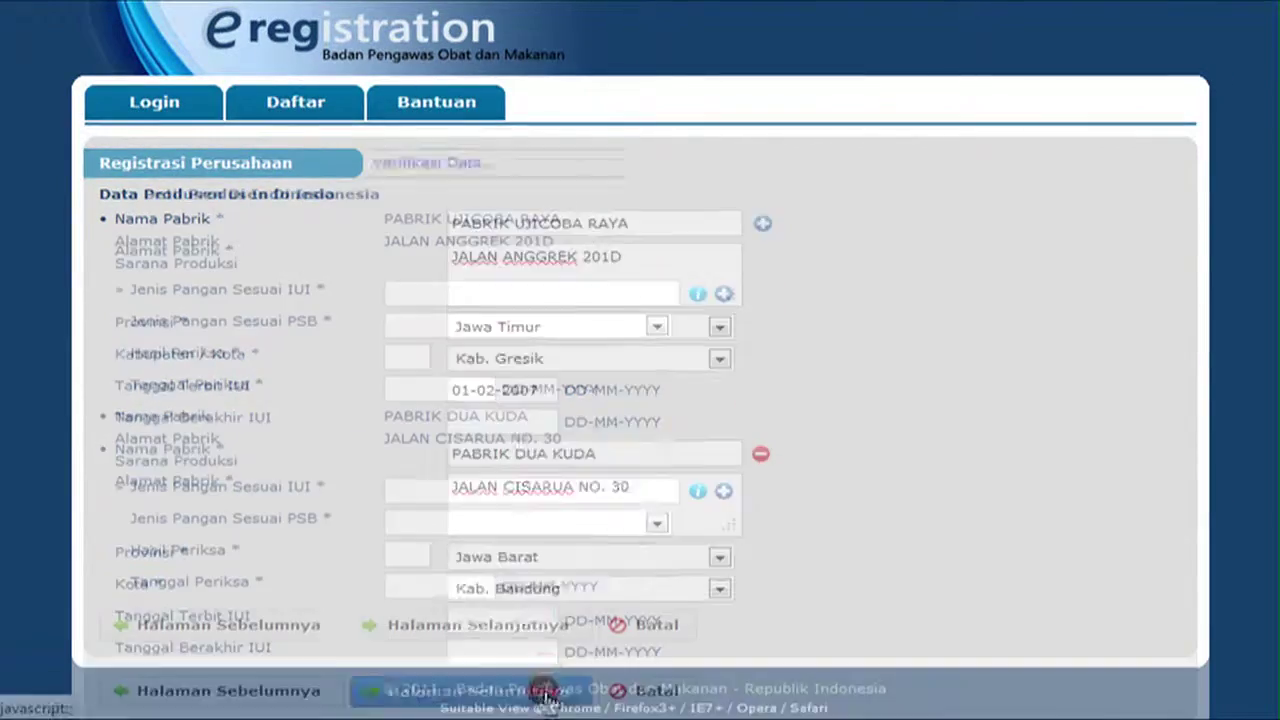
left_click(697, 296)
Search food types for MAKANAN, pick a snack type, and choose the PSB food type.
left_click(1031, 177)
type("MAKANAN")
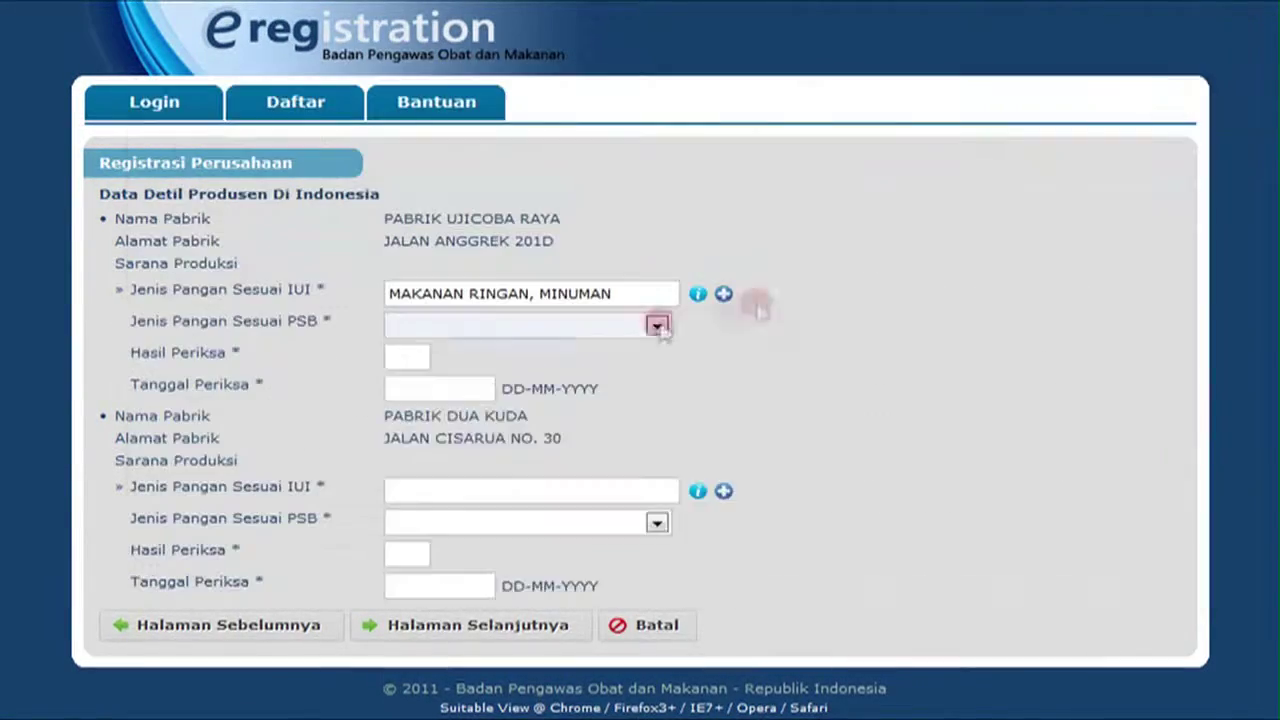
left_click(656, 325)
left_click(560, 398)
left_click(413, 357)
type("A")
left_click(440, 389)
left_click(462, 501)
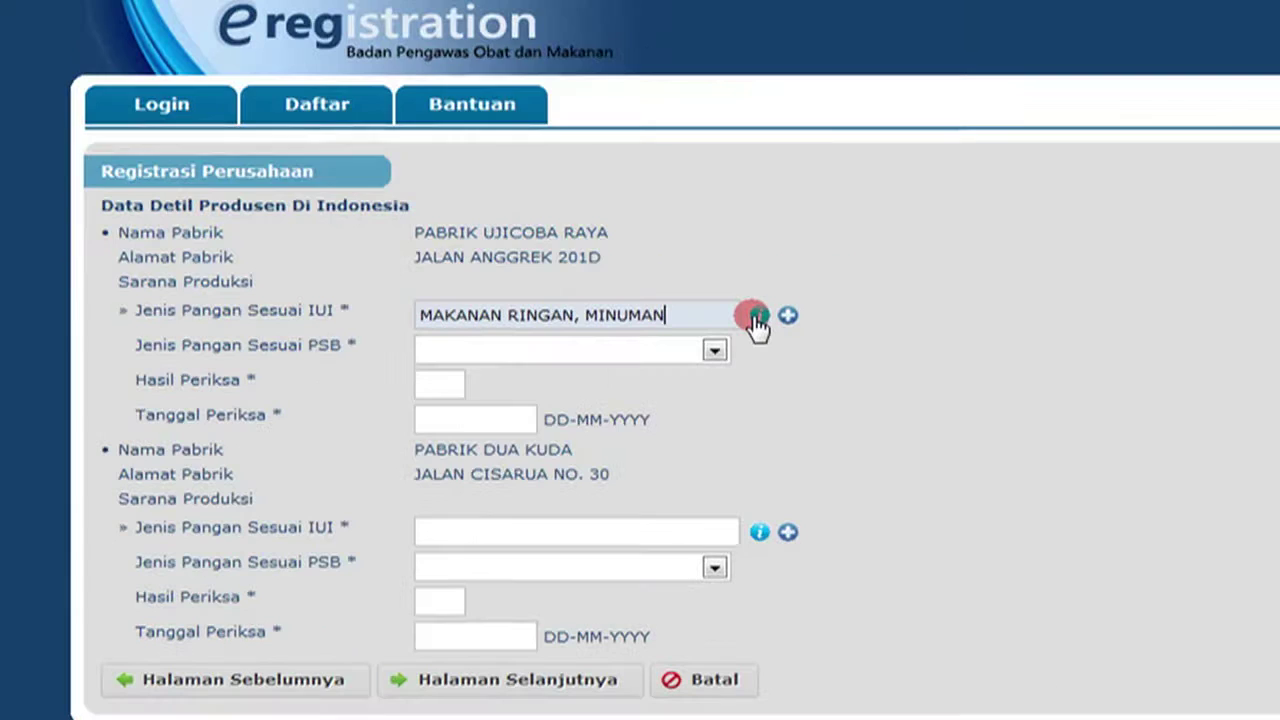
Search by KATEGORI PANGAN for MAKANAN and pick Makanan ringan Ekstrudat (737).
left_click(1075, 391)
left_click(934, 191)
left_click(950, 257)
left_click(1127, 188)
type("MAKANAN")
key("Return")
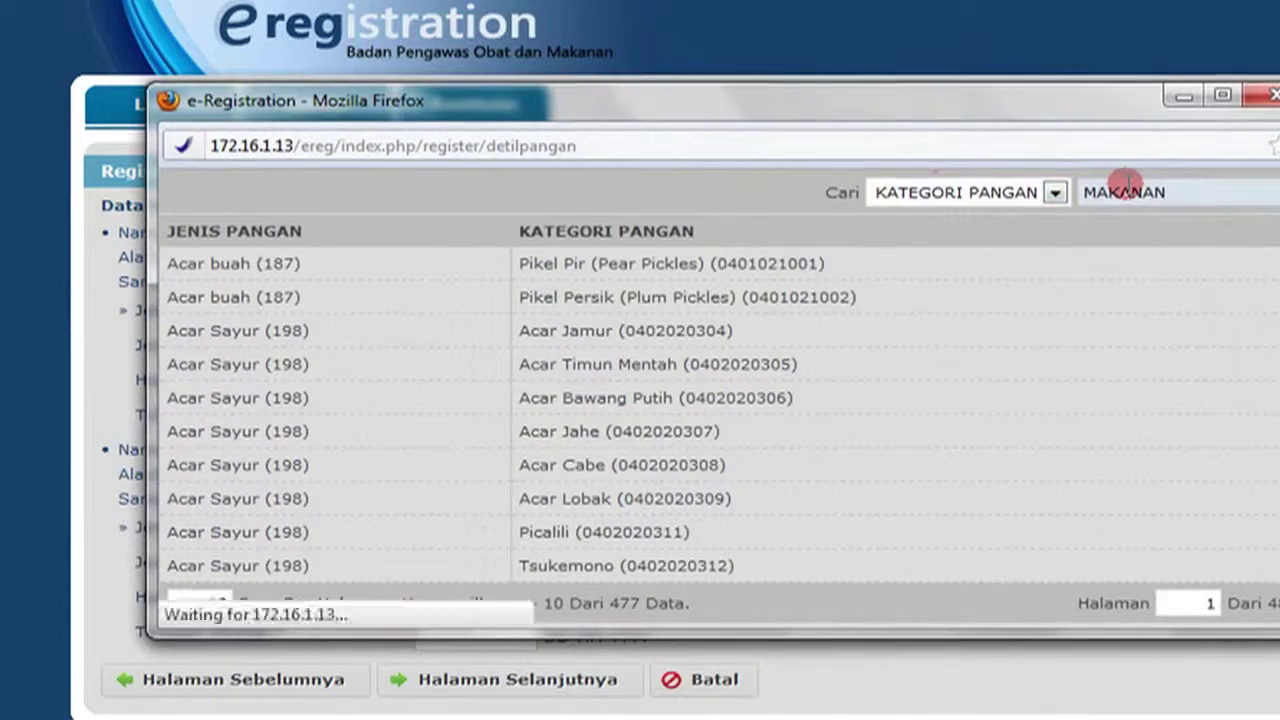
left_click(443, 277)
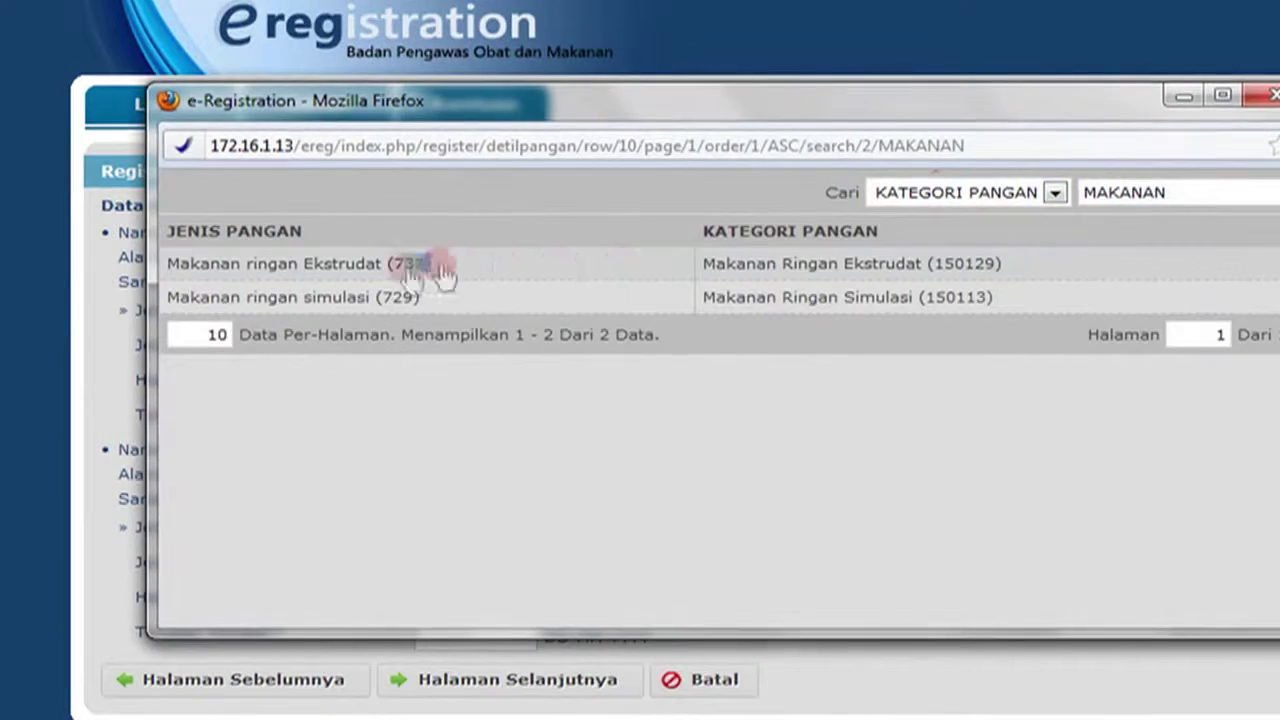
Set PSB type Makanan ringan Ekstrudat (737), result A, inspection date 16-11-2011.
left_click(714, 350)
left_click(510, 400)
left_click(440, 385)
type("A")
left_click(443, 419)
left_click(500, 505)
left_click(722, 522)
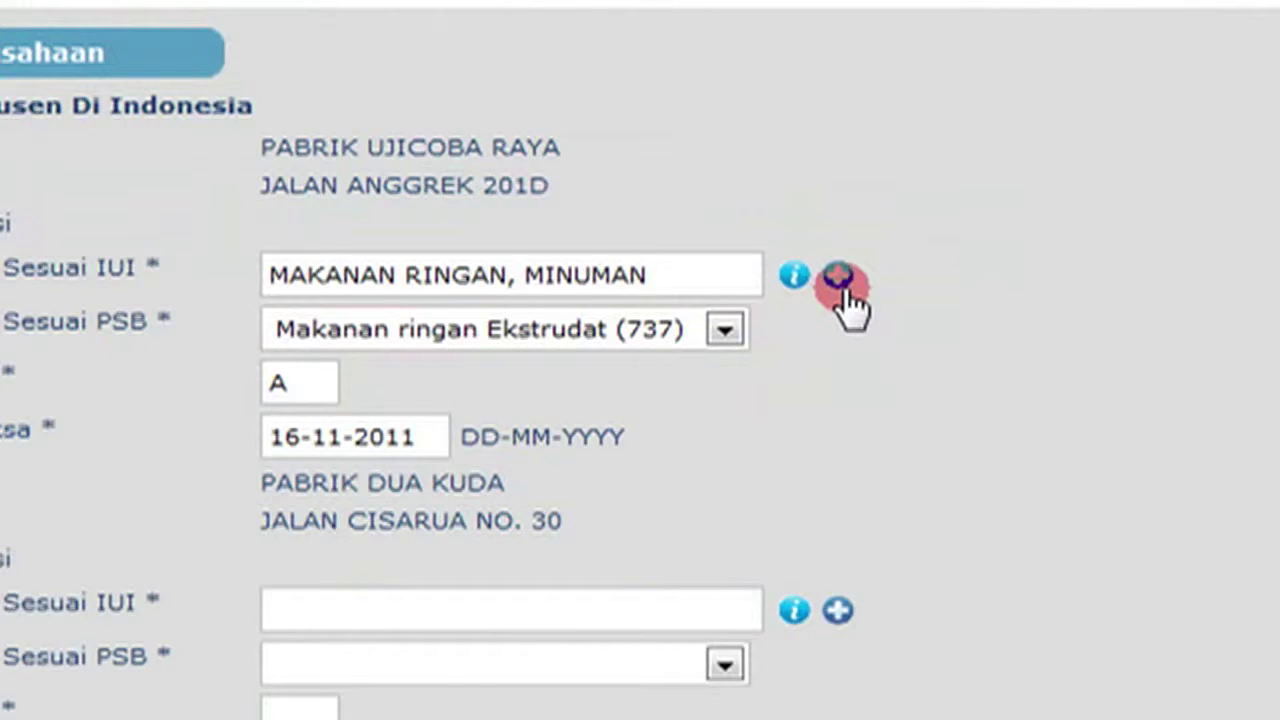
Add a first-factory line with PSB type Minuman Berperisa tidak Berkarbonat.
left_click(838, 278)
left_click(594, 465)
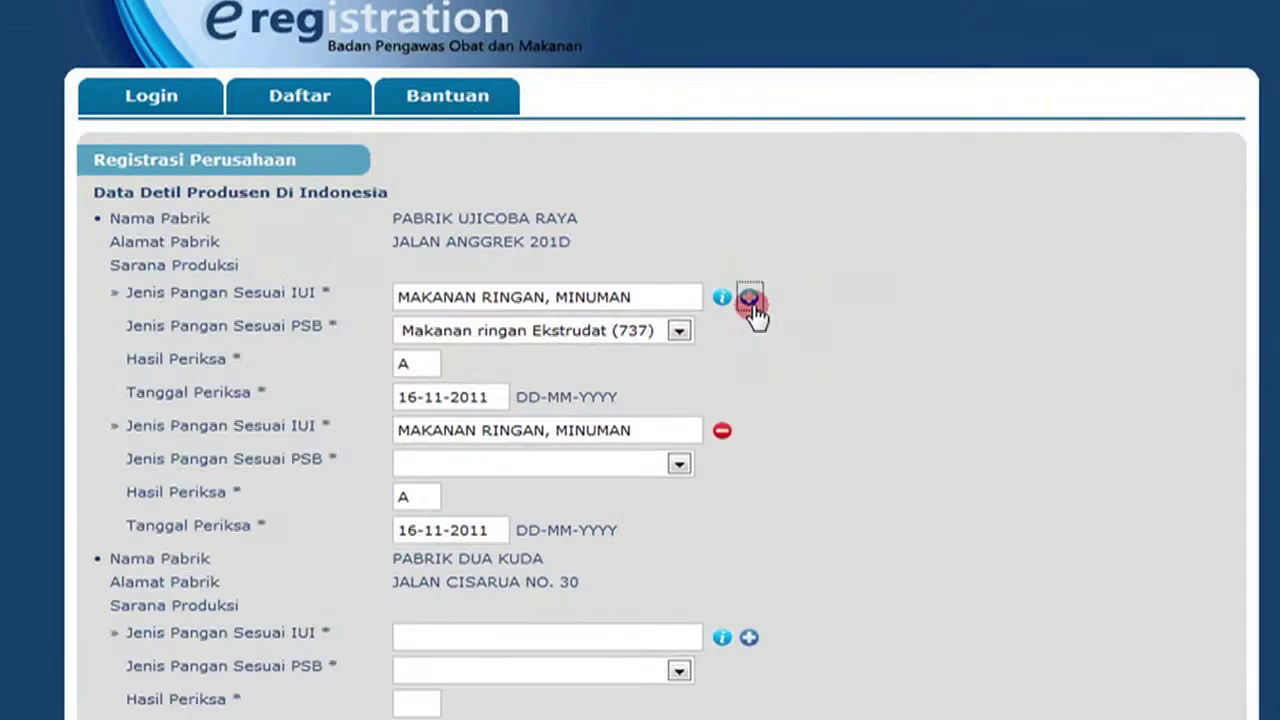
scroll(1213, 168, "down", 10)
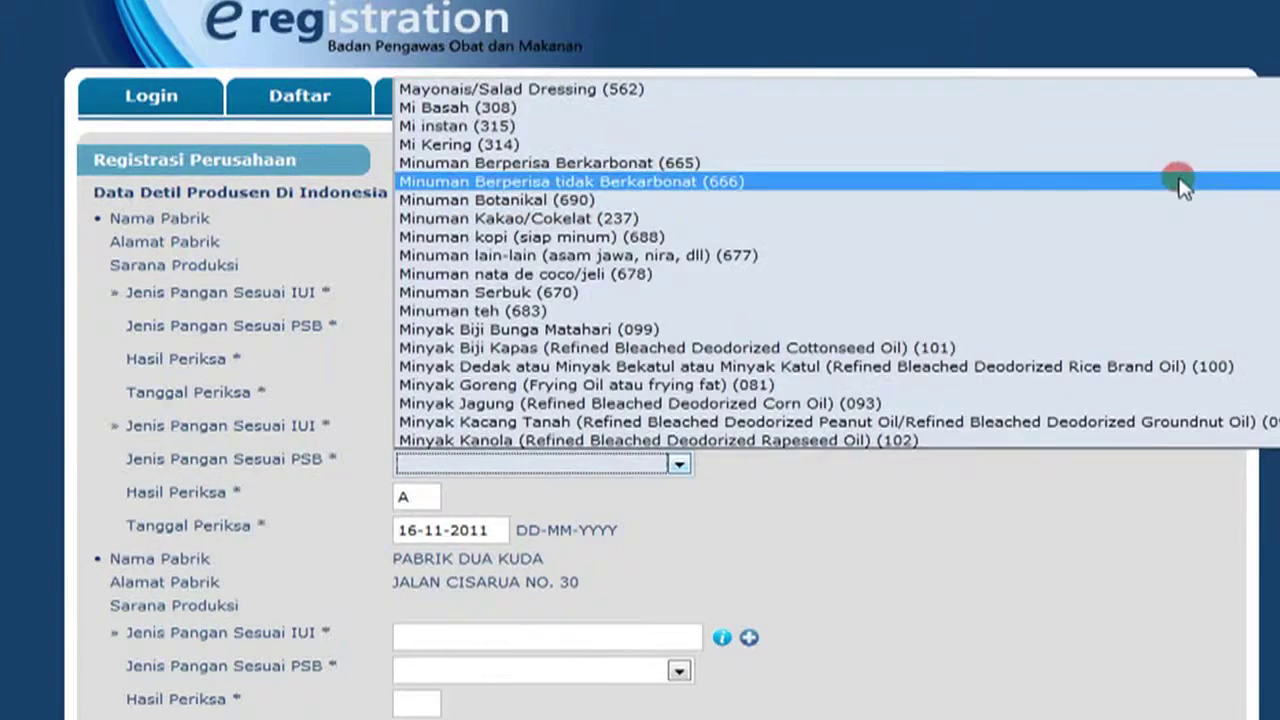
left_click(1186, 180)
Give the second factory IUI food type MI INSTAN and PSB type Mi instan (315).
left_click(577, 643)
type("MI INSTAN")
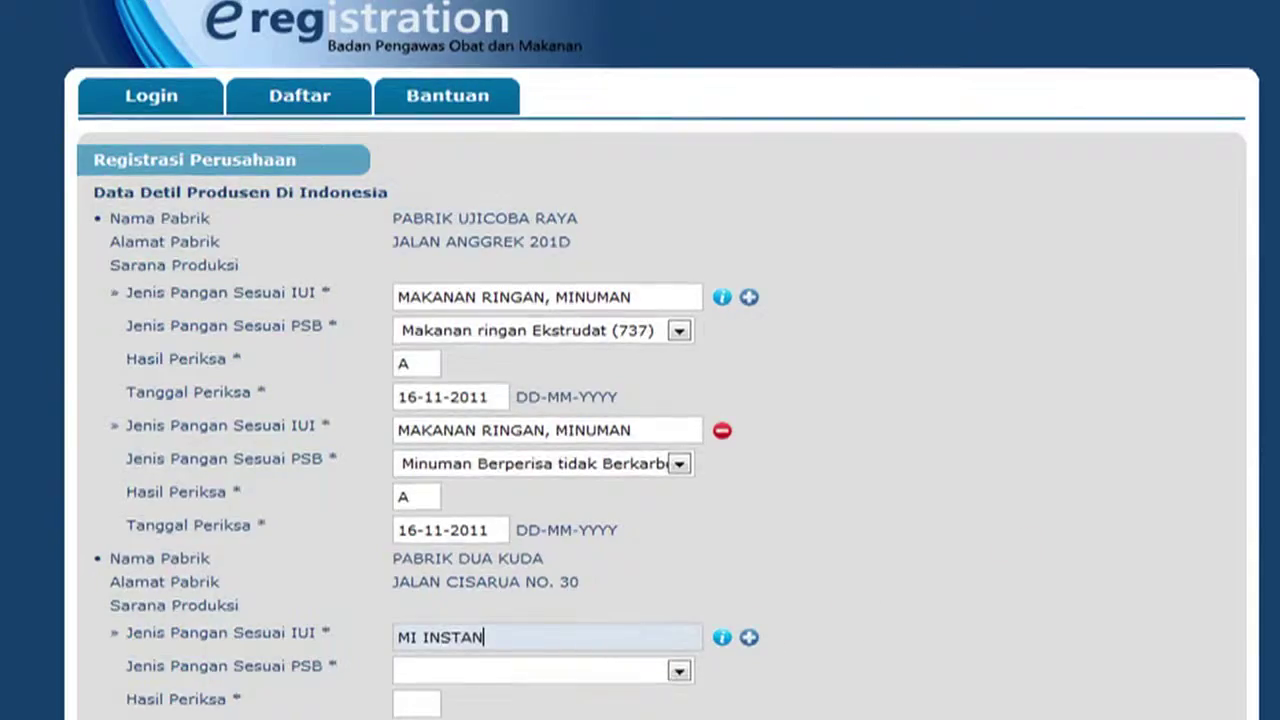
scroll(670, 660, "down", 2)
left_click(679, 670)
scroll(680, 520, "down", 10)
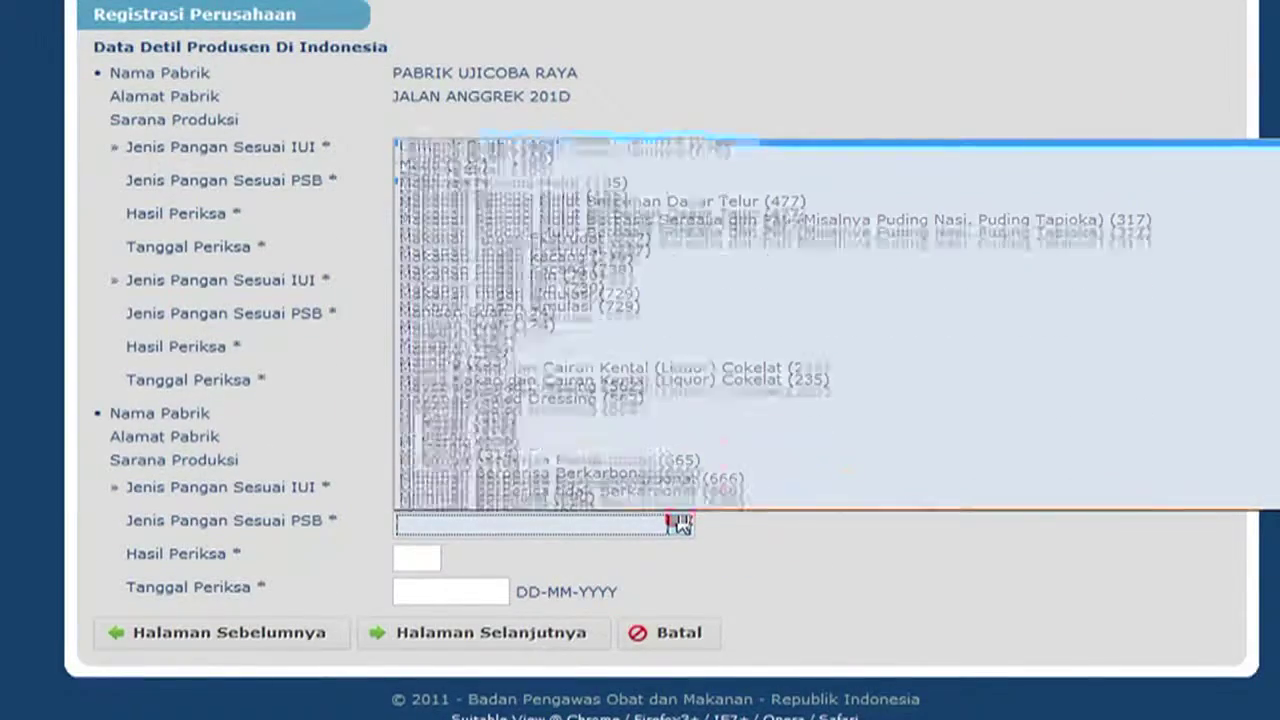
left_click(1011, 443)
Record the second factory's grade A inspection dated 15-06-2011 and submit the factory details.
left_click(418, 562)
key("Tab")
left_click(488, 409)
left_click(488, 410)
left_click(486, 488)
left_click(486, 488)
left_click(482, 489)
left_click(540, 637)
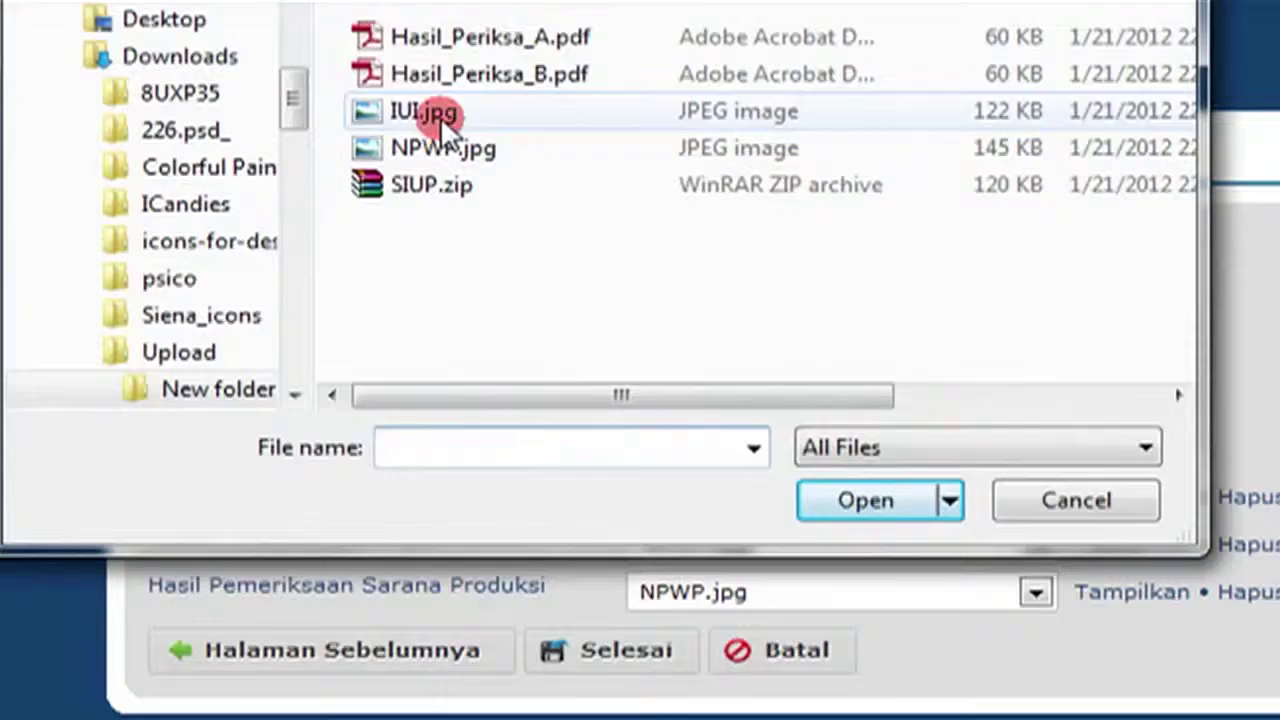
Upload IUI.jpg, Hasil_Periksa_B.pdf and NPWP.jpg as supporting files.
left_click(440, 116)
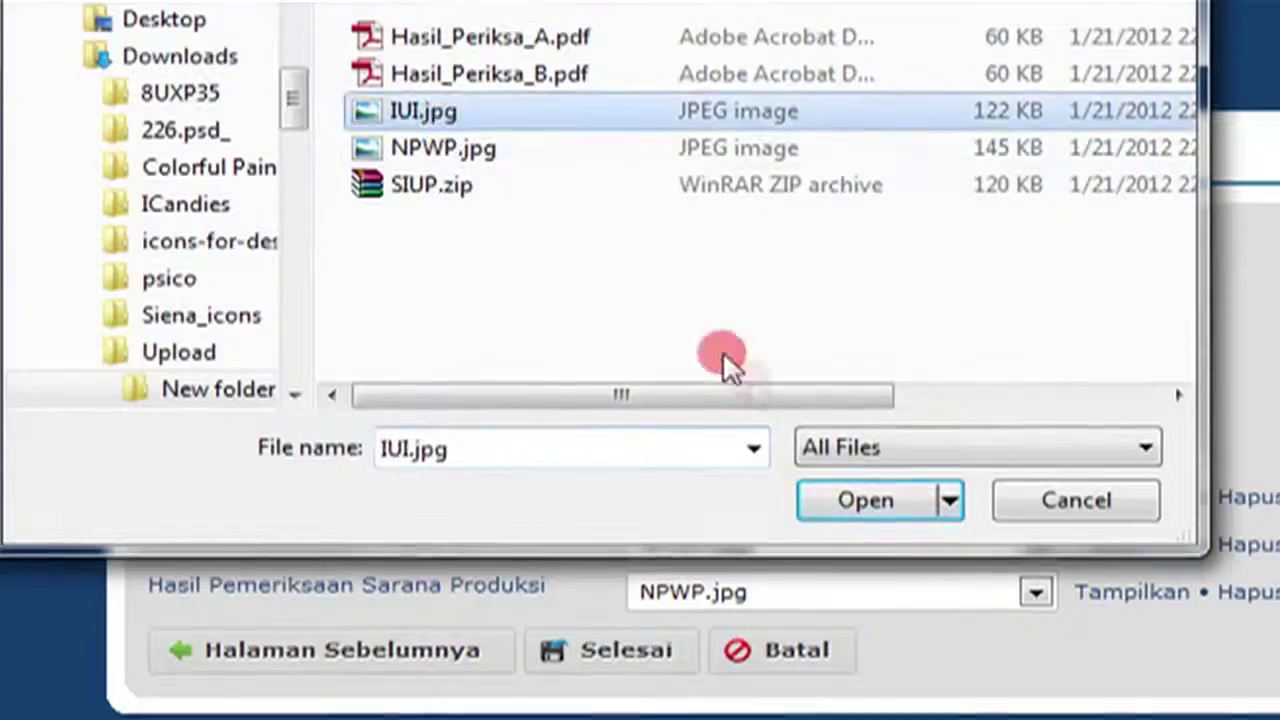
left_click(826, 510)
left_click(1000, 466)
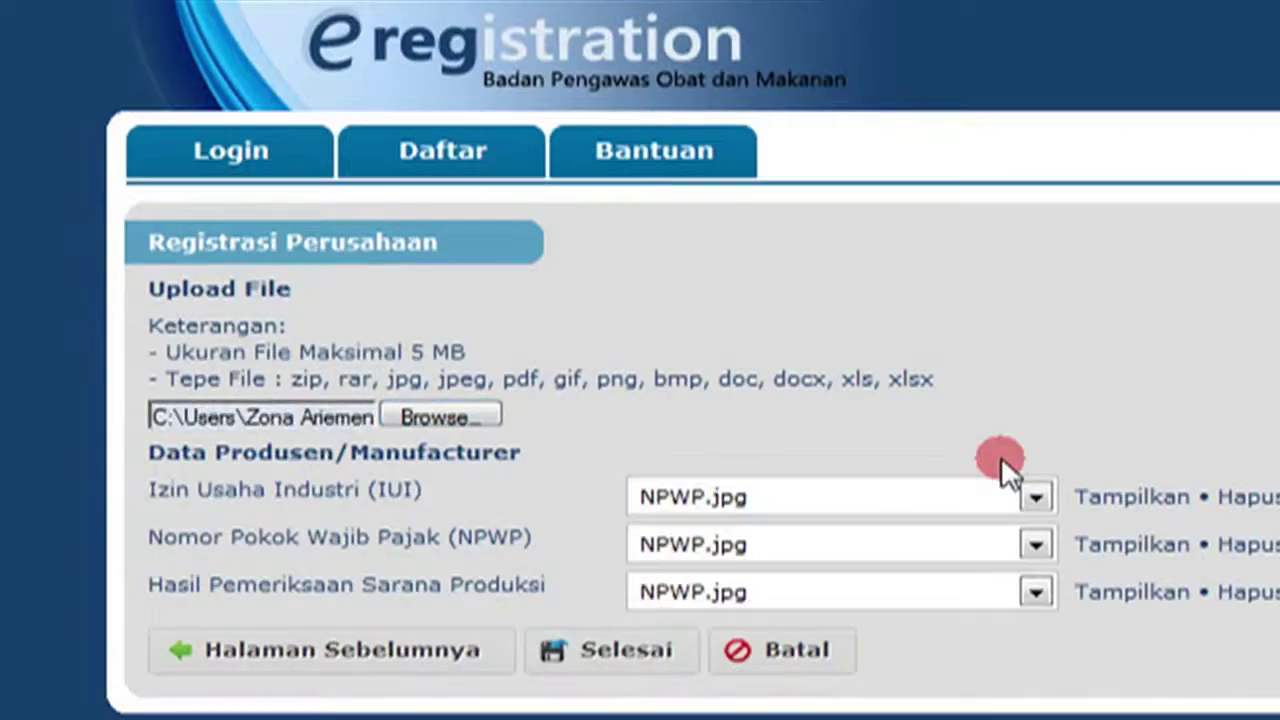
left_click(494, 414)
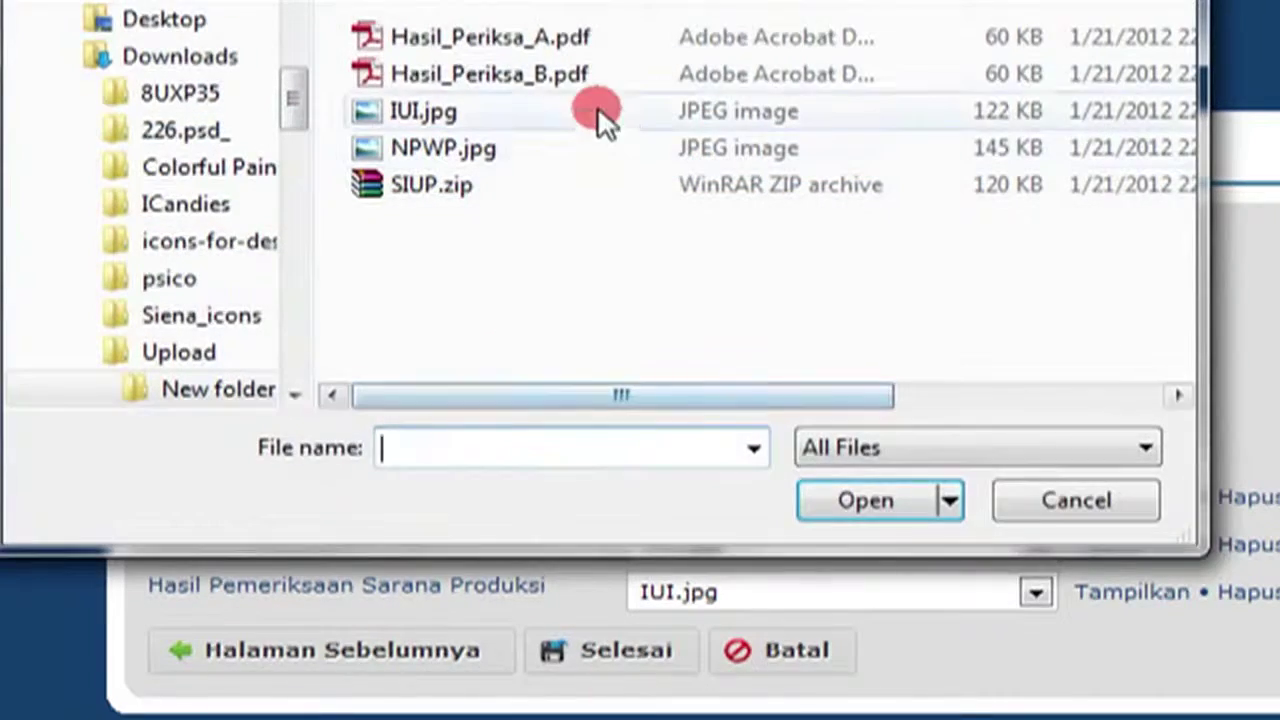
left_click(610, 80)
left_click(854, 512)
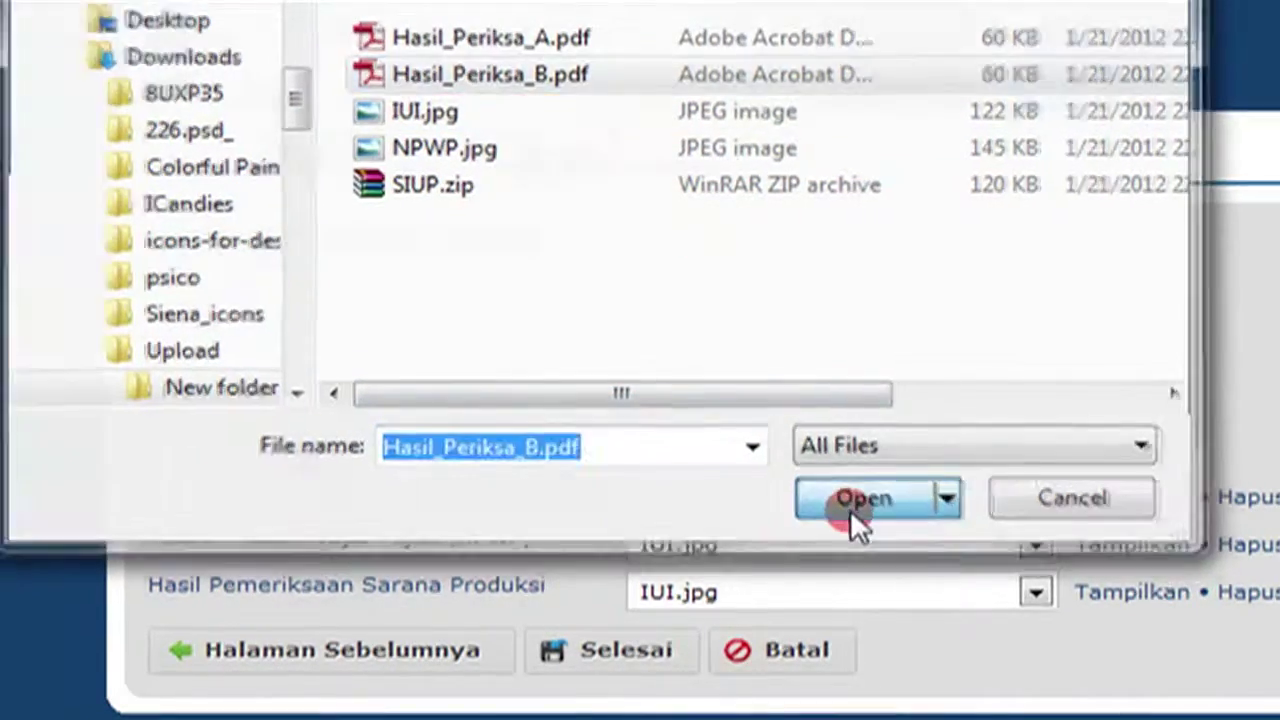
left_click(937, 466)
left_click(292, 280)
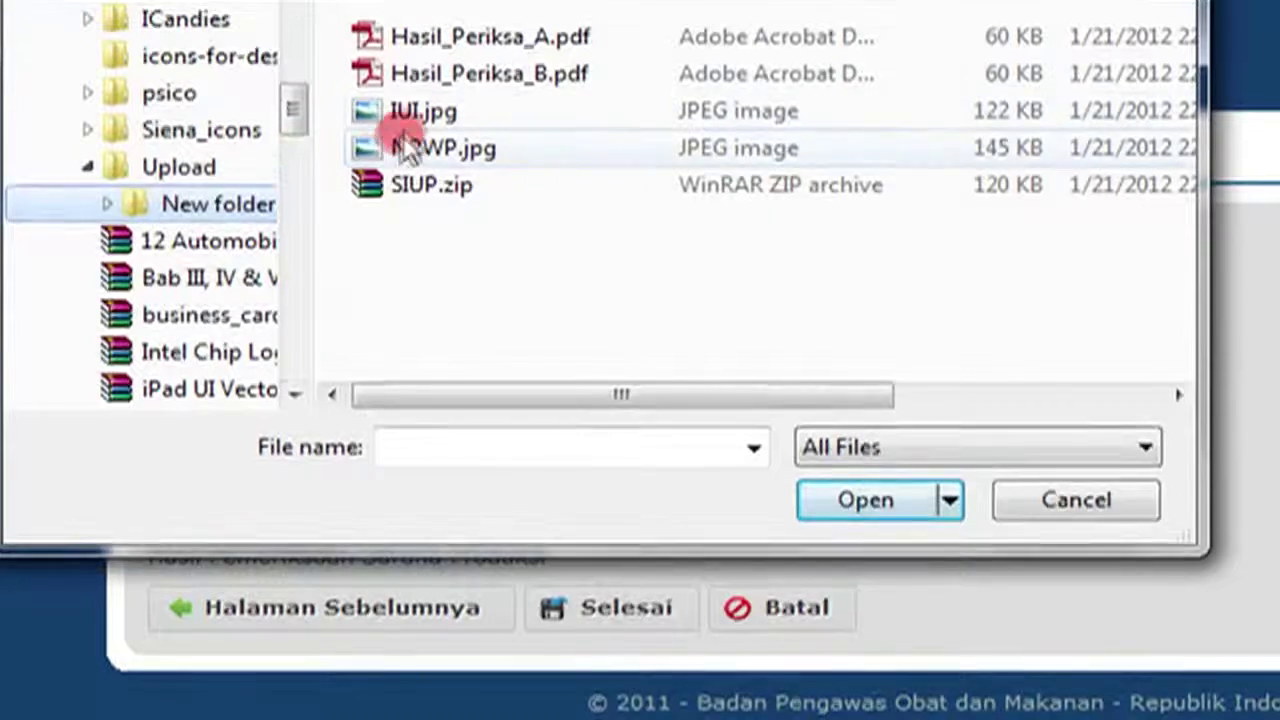
left_click(270, 94)
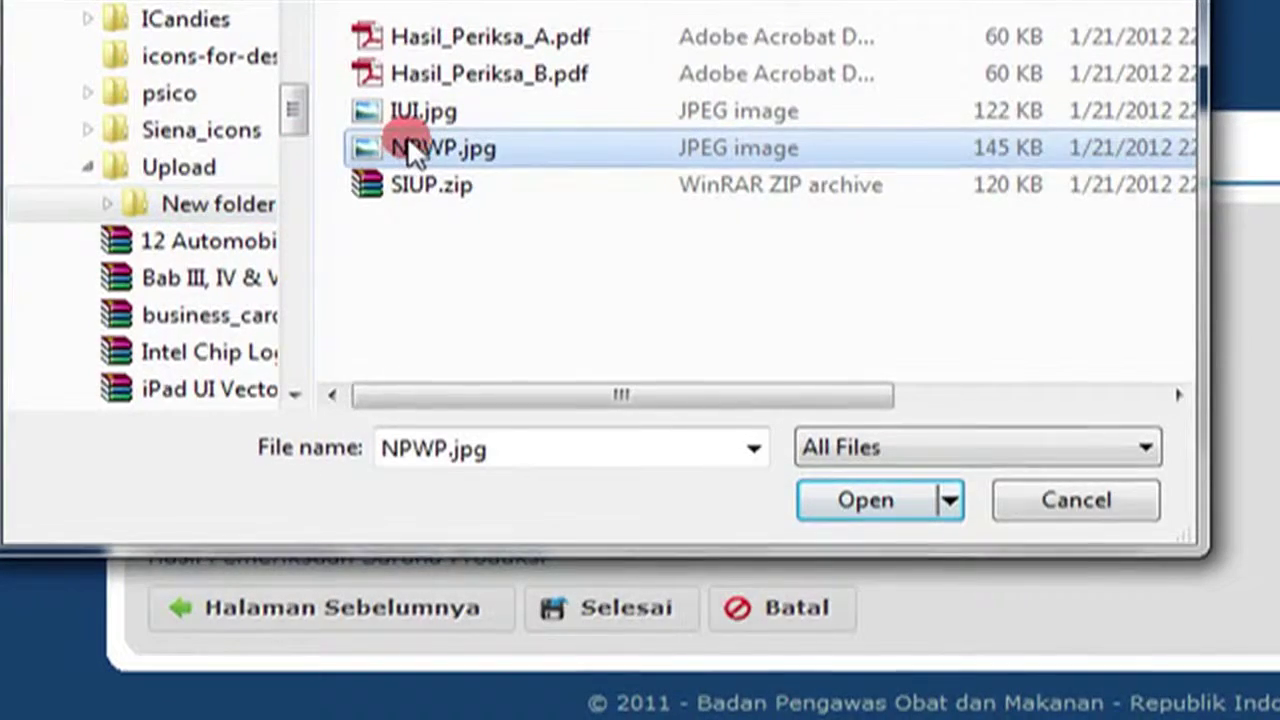
left_click(873, 495)
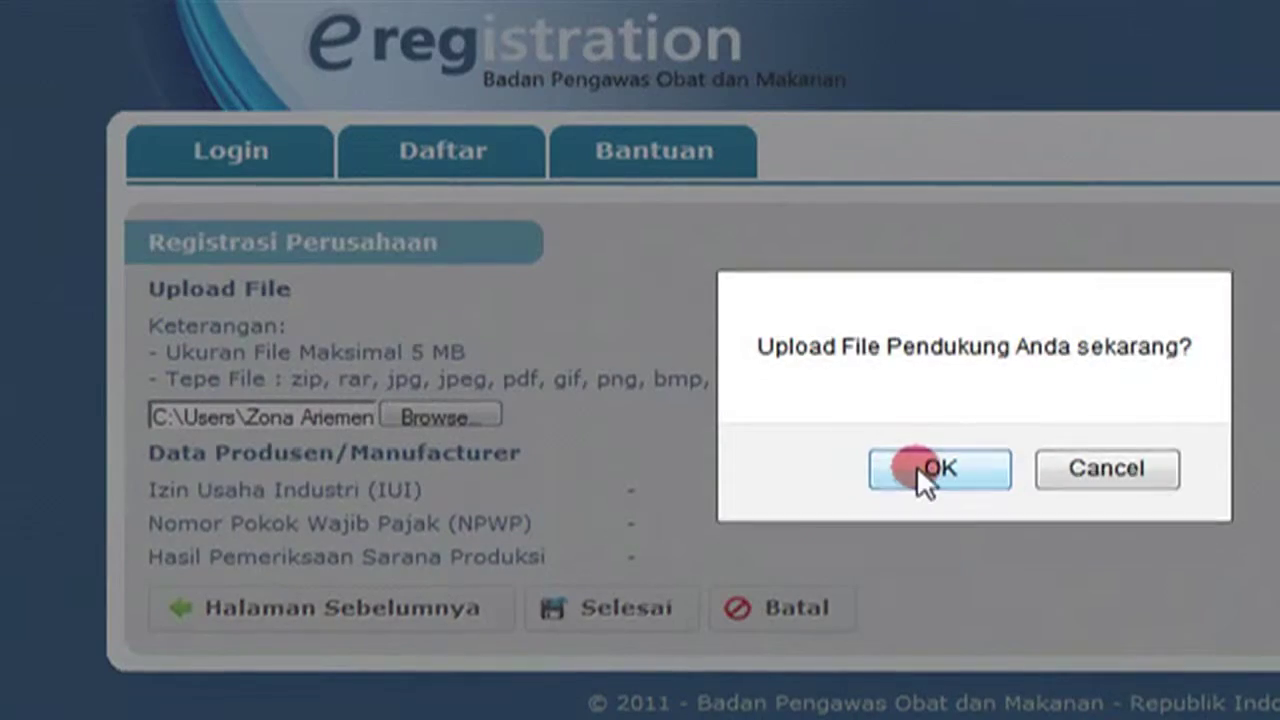
left_click(916, 468)
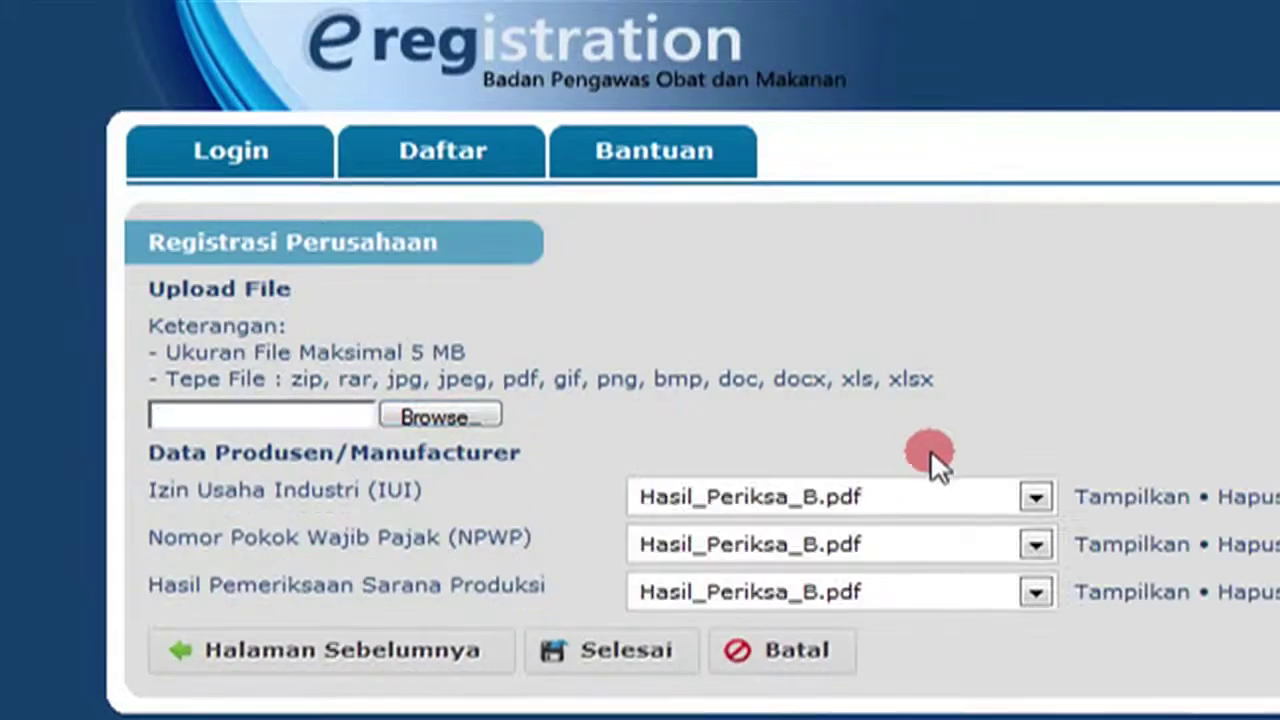
Assign IUI.jpg, NPWP.jpg and Hasil_Periksa_B.pdf to their document fields and finish registration.
left_click(875, 494)
left_click(842, 549)
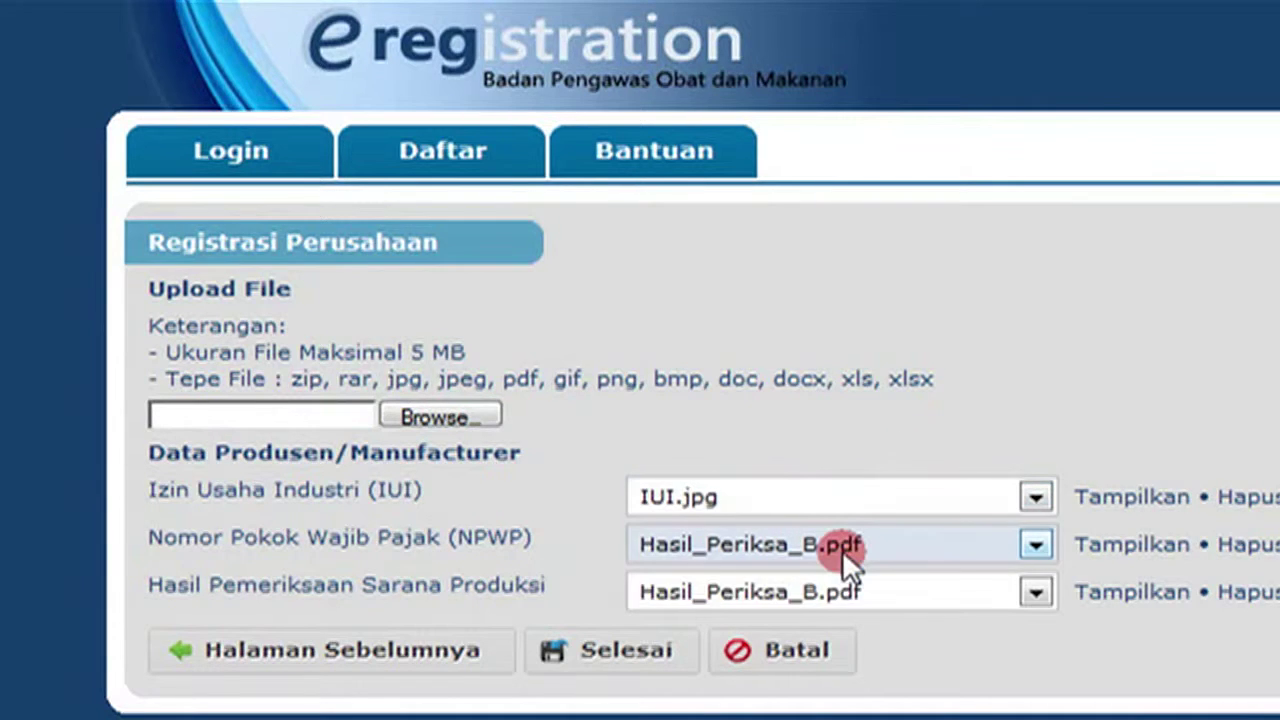
left_click(842, 547)
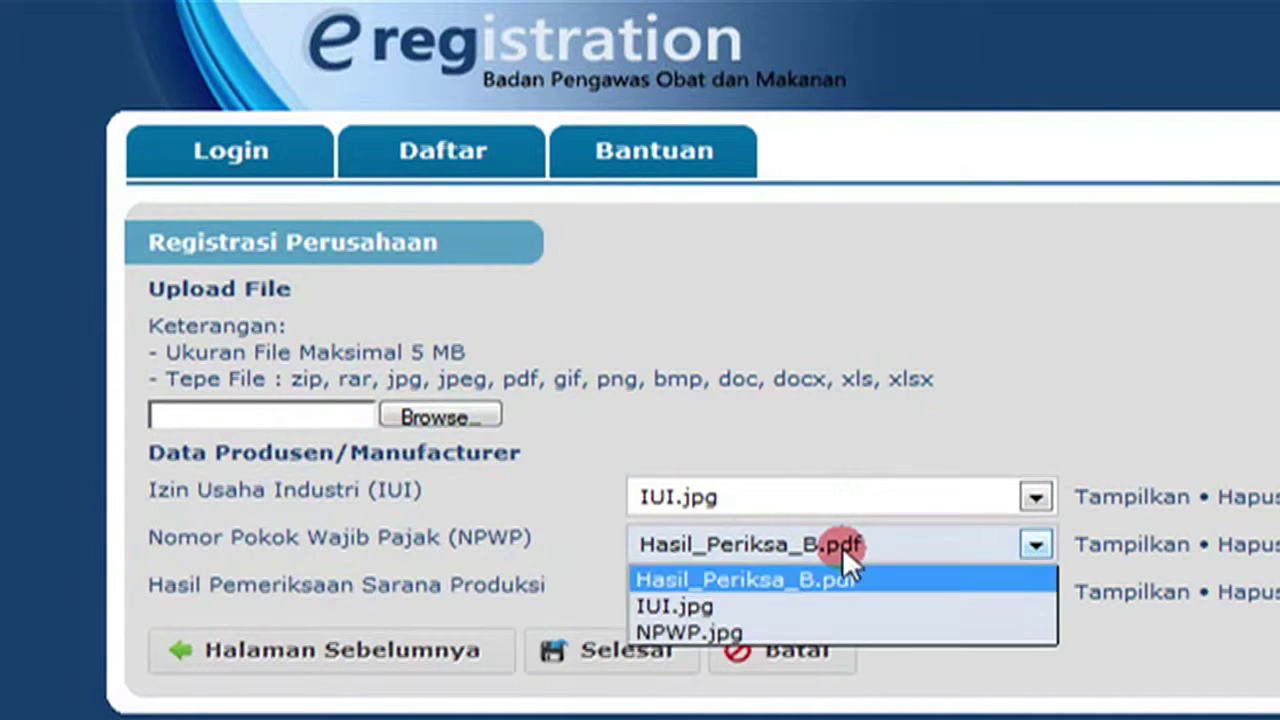
left_click(815, 624)
left_click(820, 604)
left_click(820, 604)
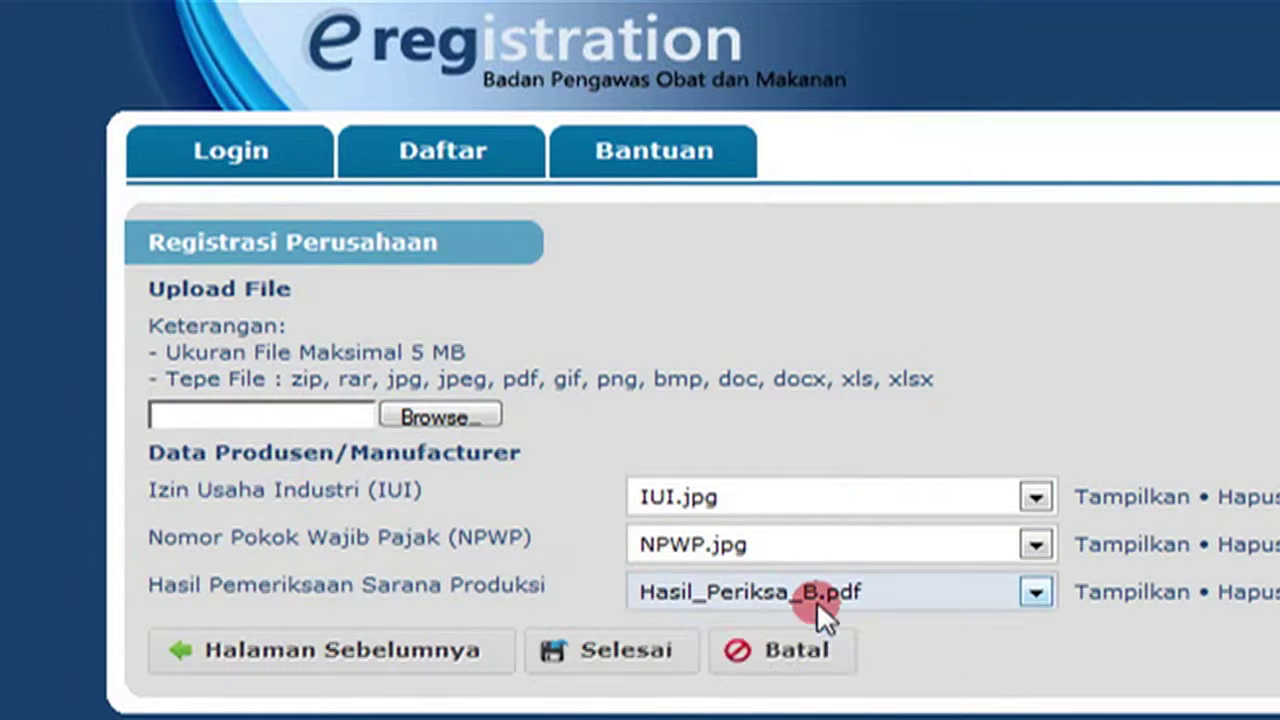
left_click(674, 651)
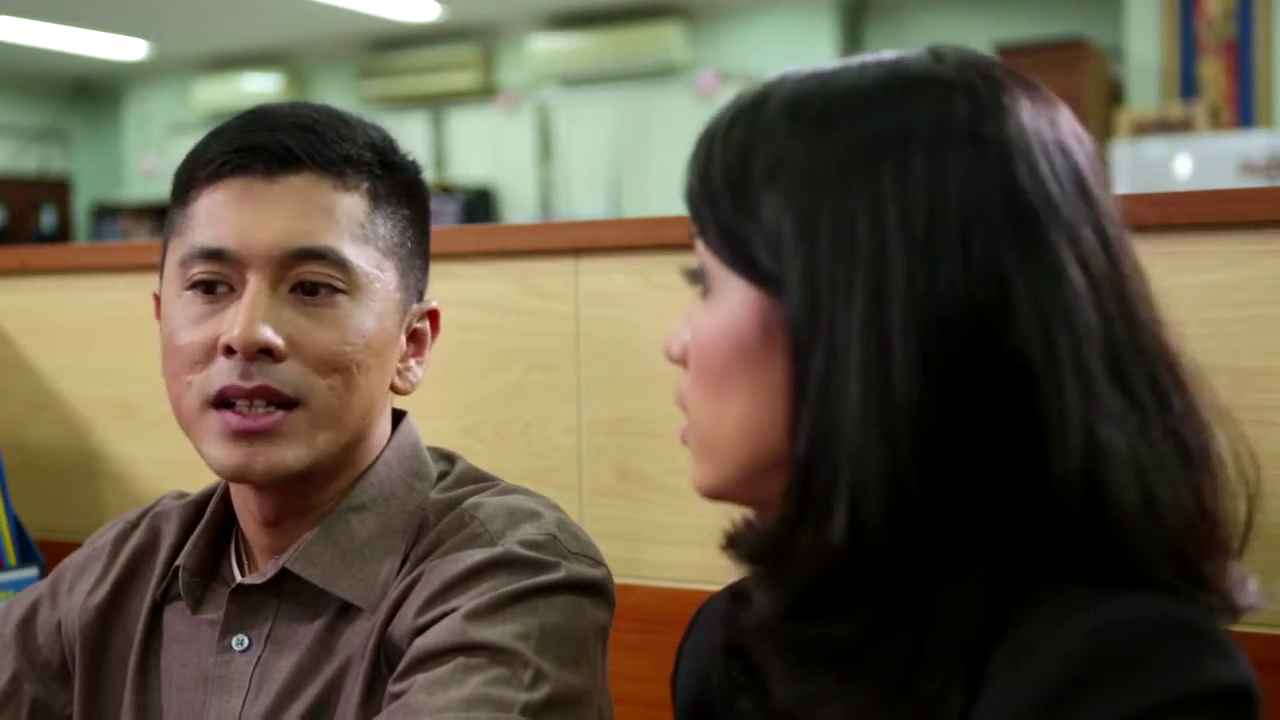
Sign in to Yahoo Mail and open the e-Registration company registration email.
left_click(935, 462)
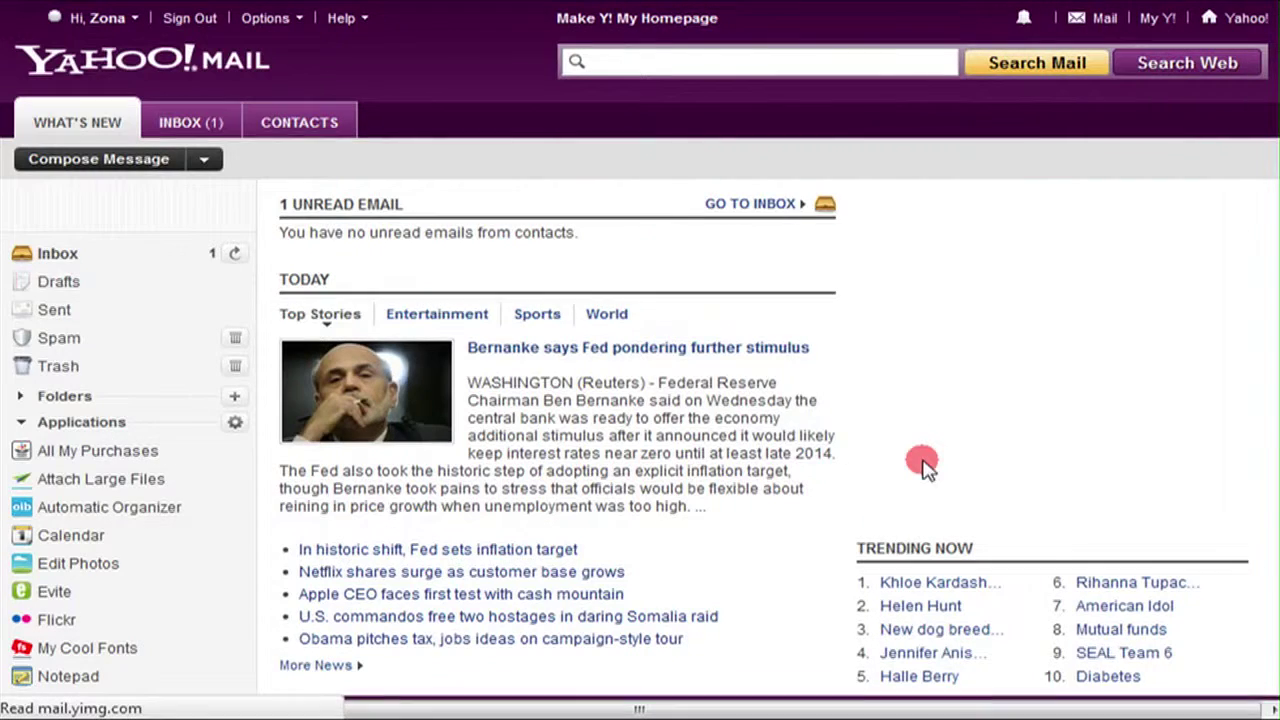
left_click(195, 265)
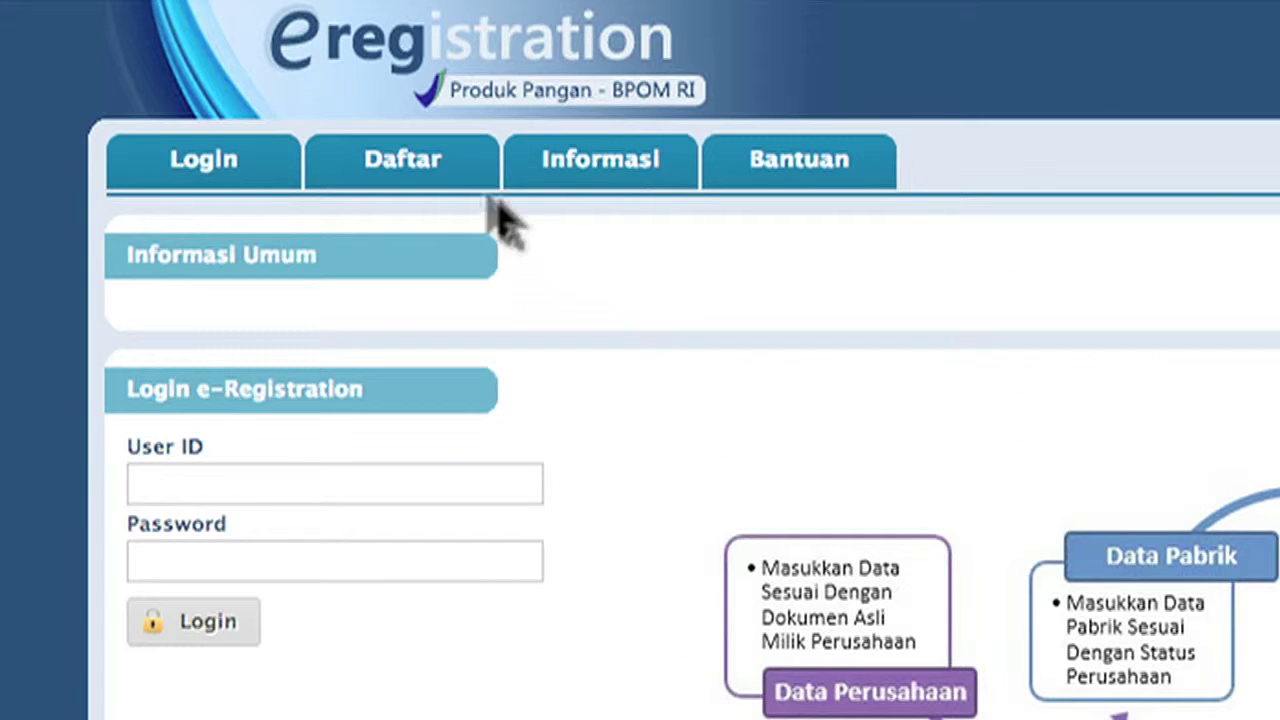
mouse_move(457, 186)
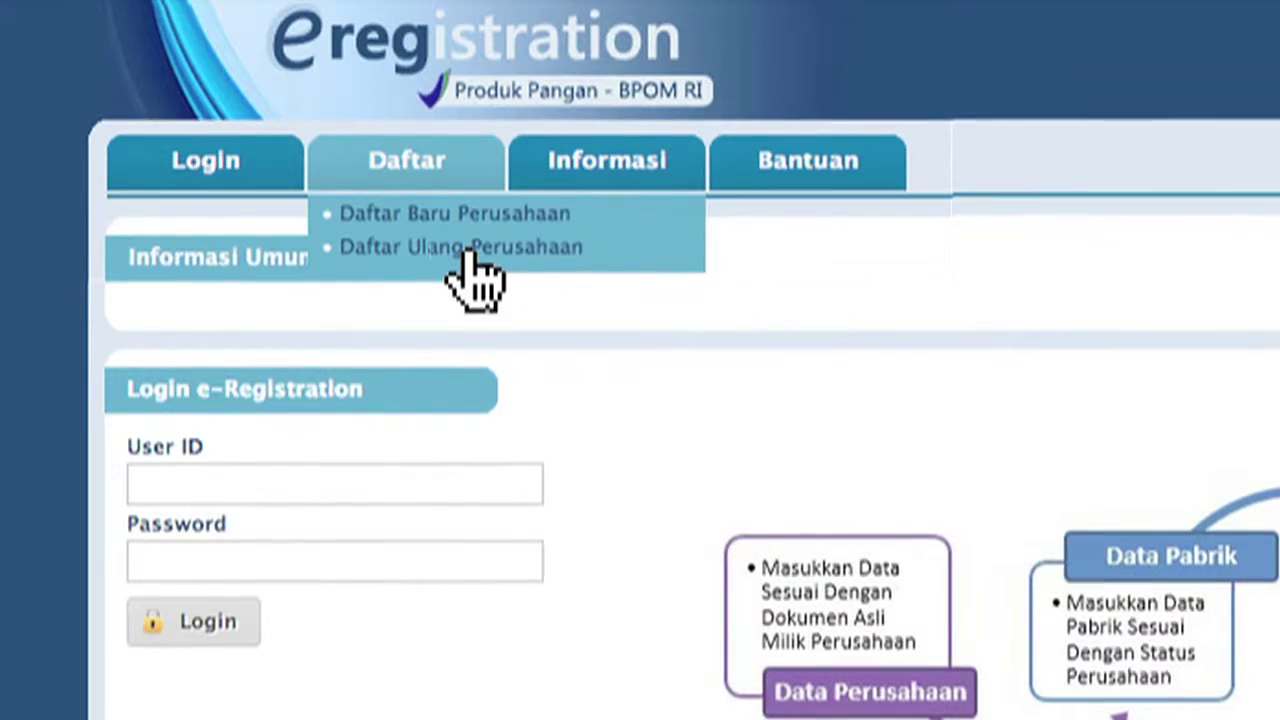
left_click(411, 220)
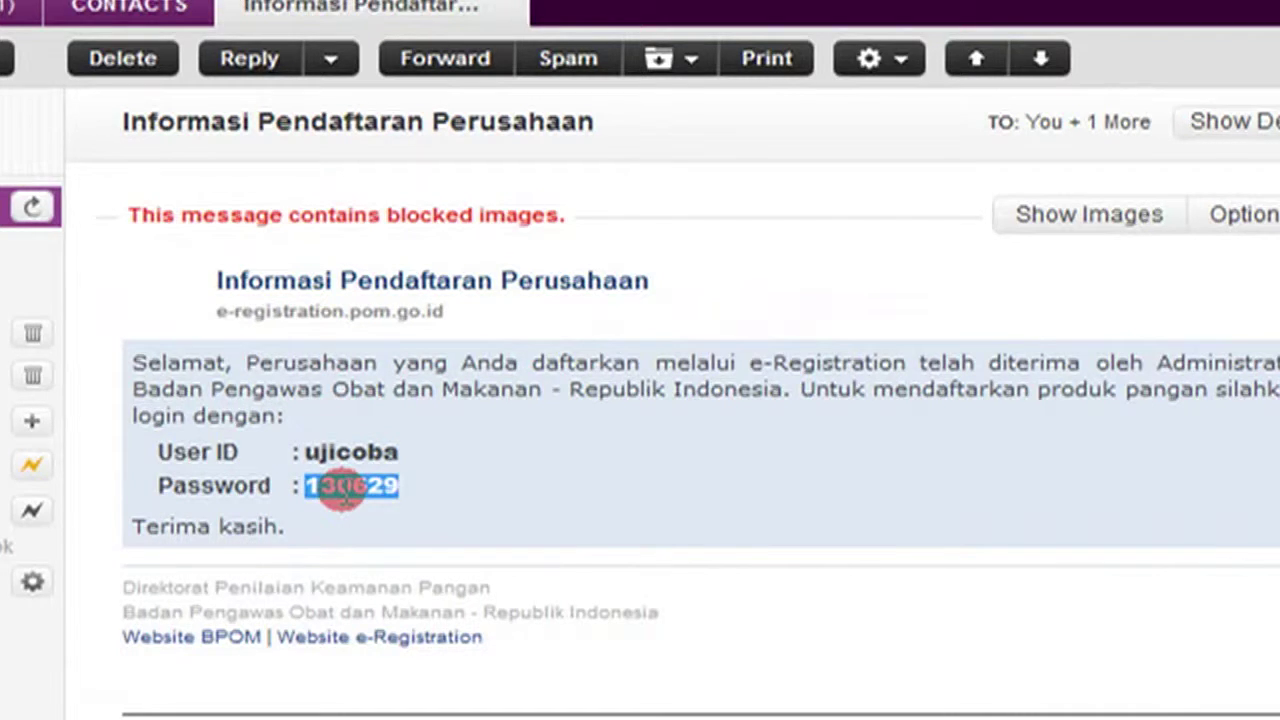
Enter the received User ID on the e-Registration login form and go to the password.
left_click(309, 219)
type("u")
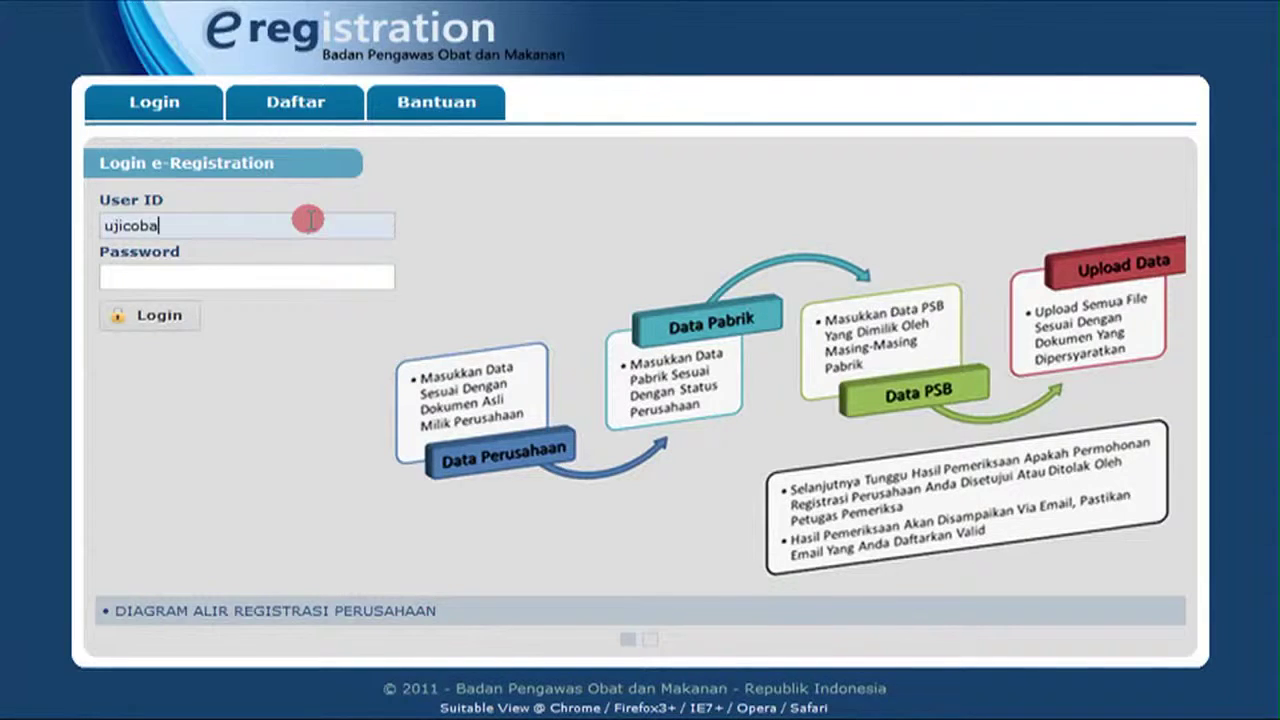
type("jicoba")
left_click(278, 276)
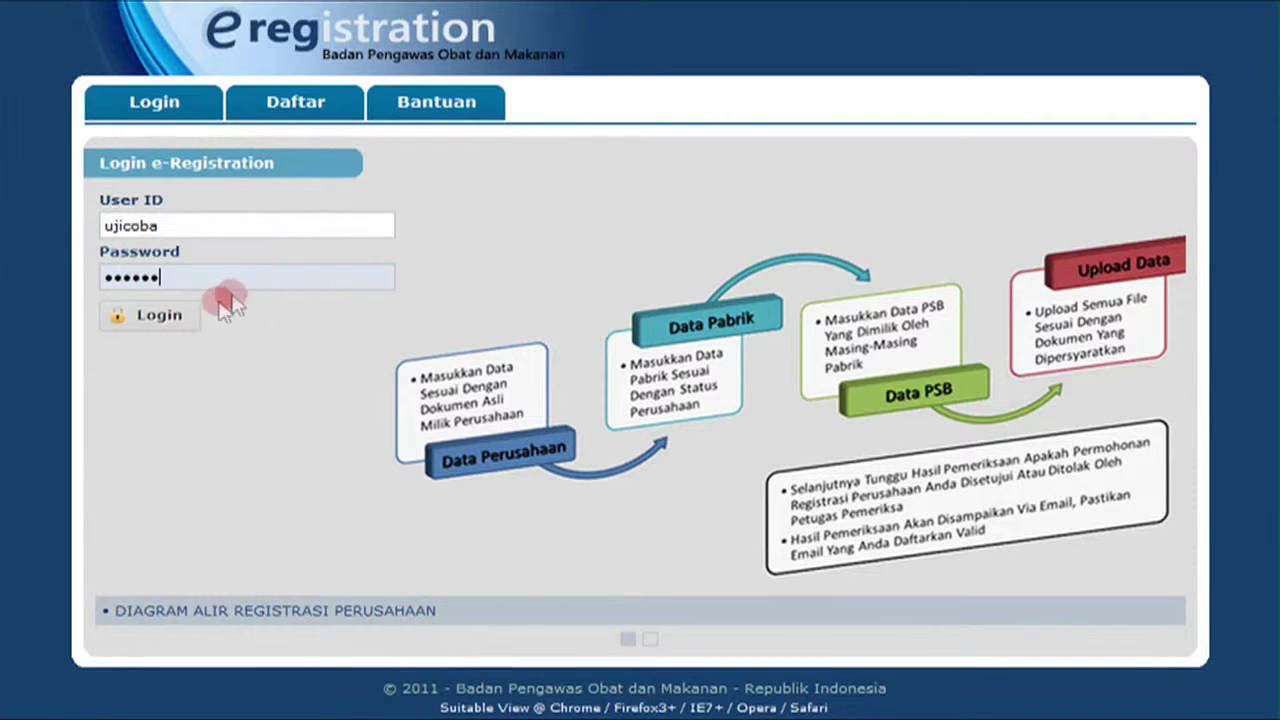
Log in and review the Jenis Pangan food type list under Master Data.
left_click(194, 316)
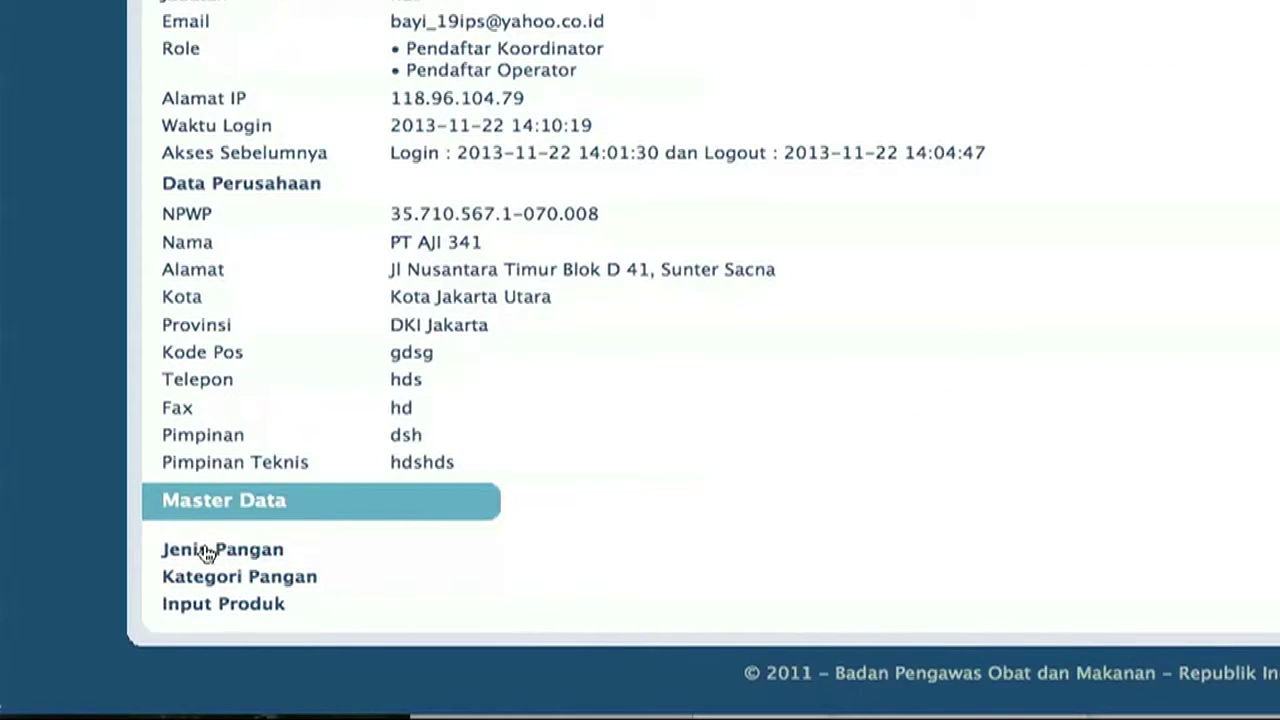
left_click(205, 552)
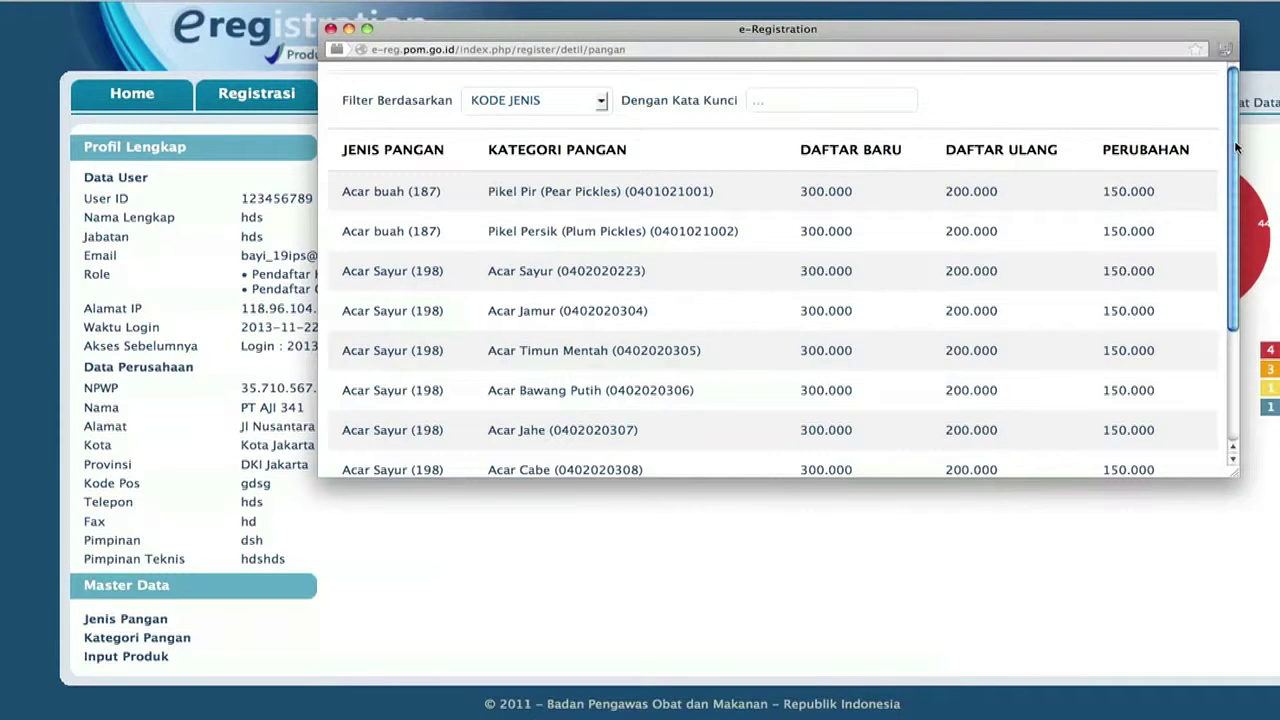
scroll(1236, 147, "down", 5)
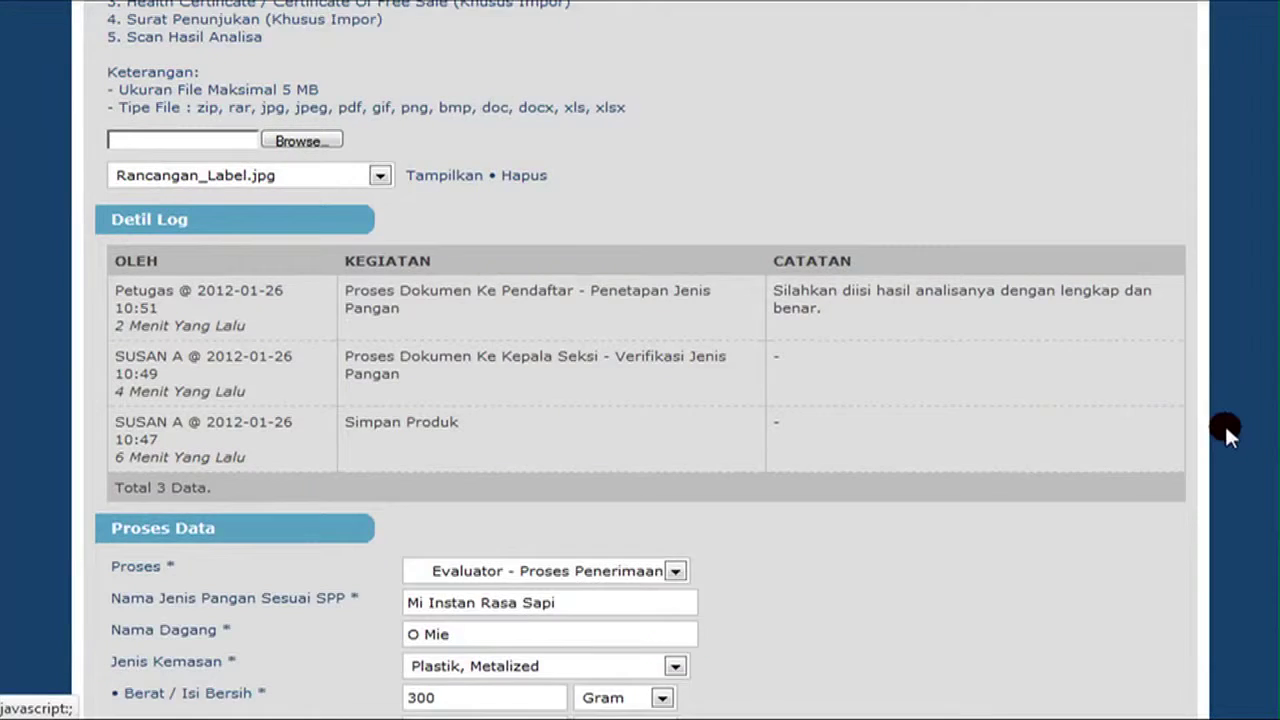
scroll(1224, 423, "down", 1)
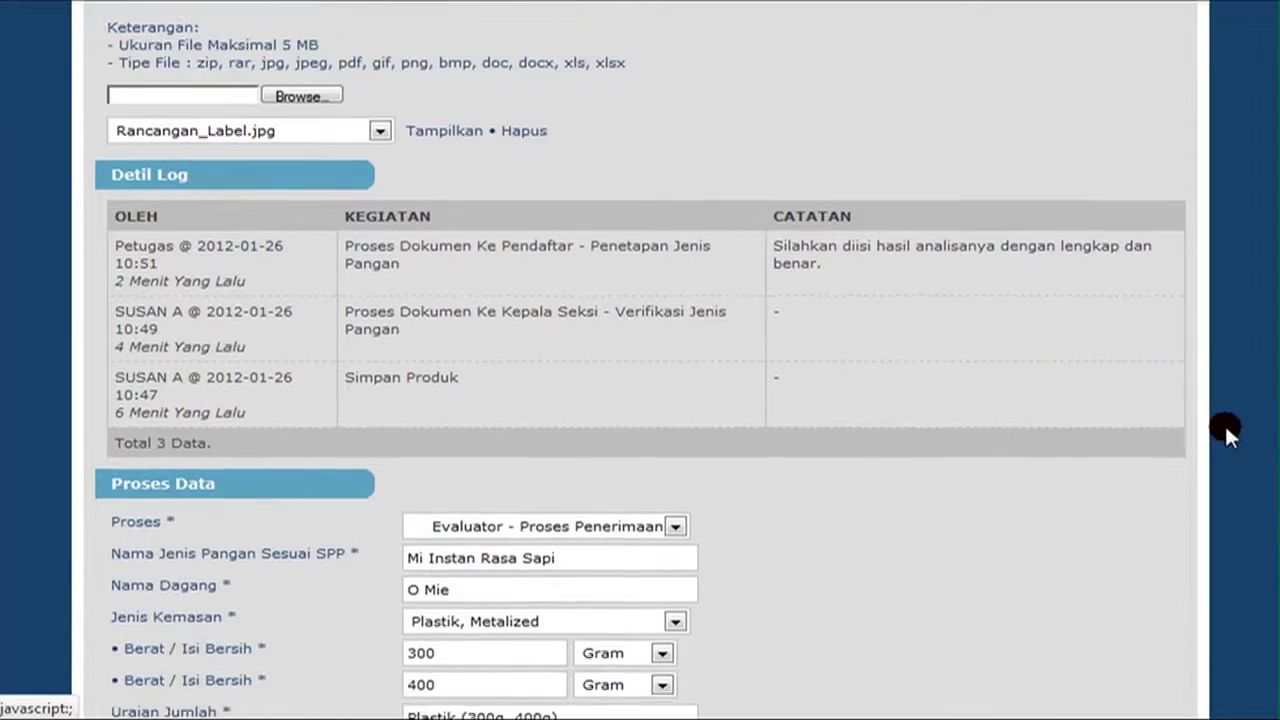
scroll(1224, 423, "down", 8)
Fill the lab-test fields: Kadar air 10, then 1.5, 0.001 and 1.
left_click(574, 51)
type("10")
key("Tab")
type("1.5")
key("Tab")
type("0.001")
key("Tab")
type("1")
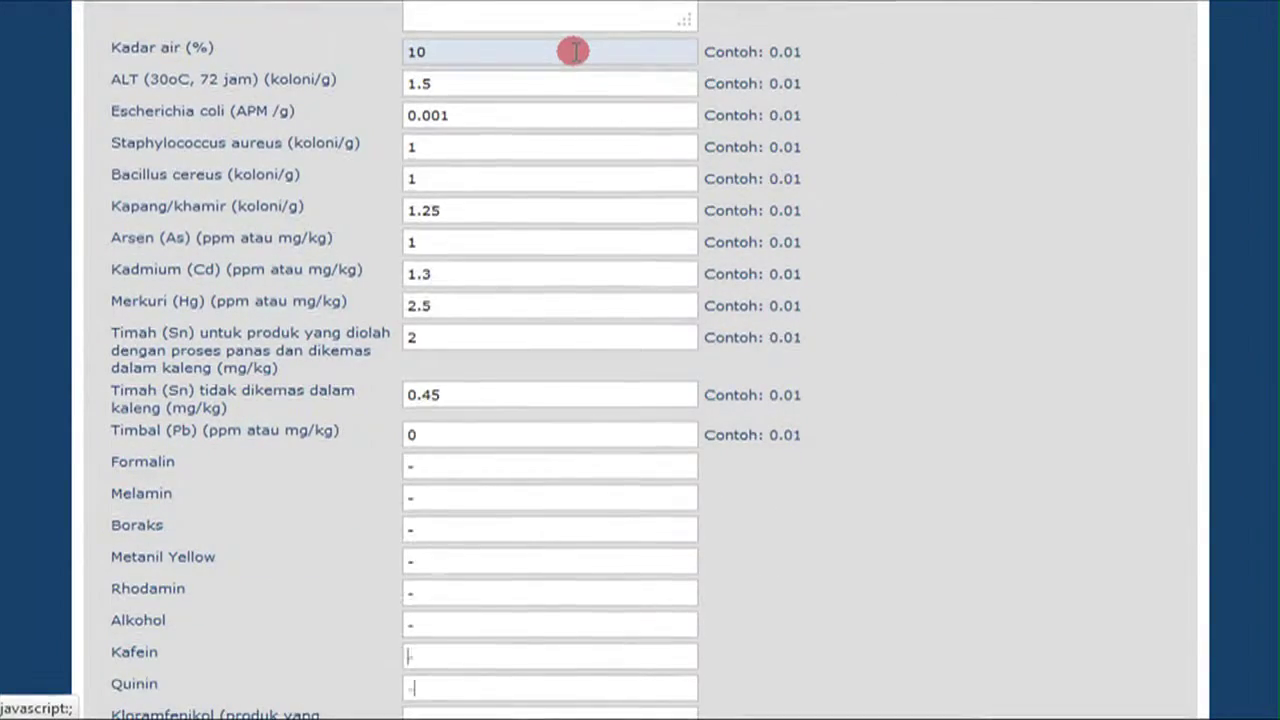
scroll(1149, 483, "down", 15)
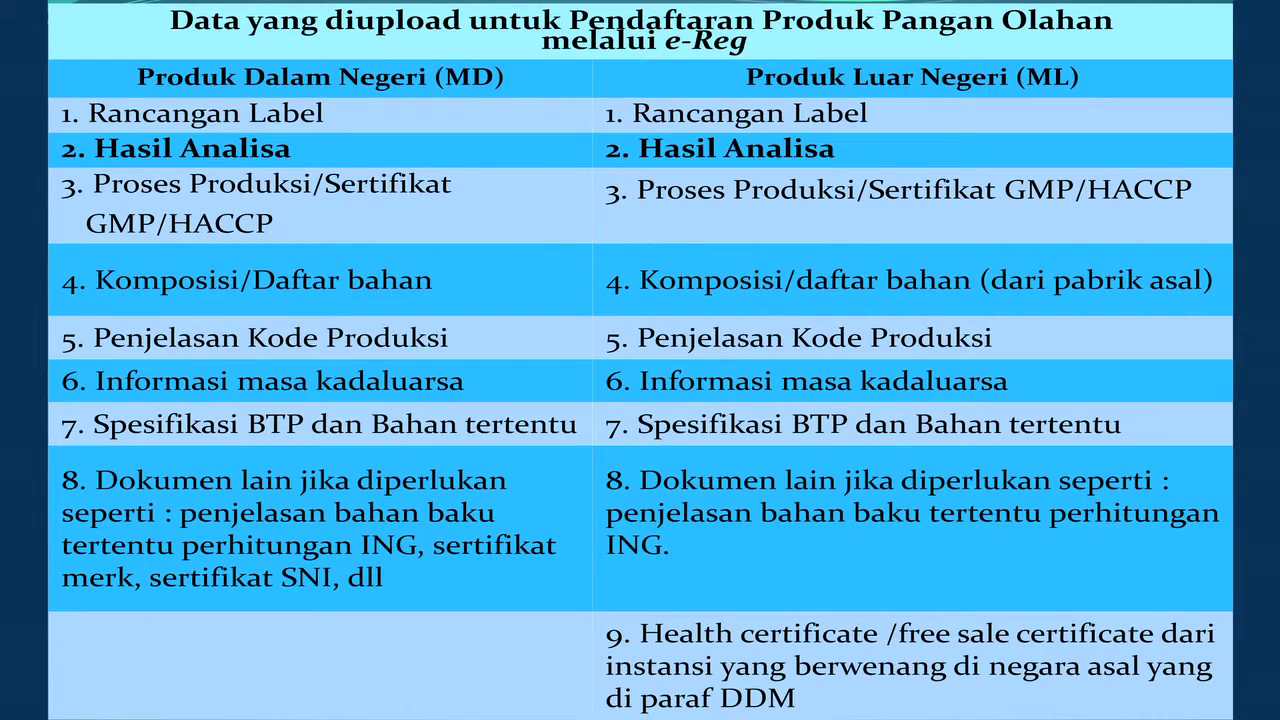